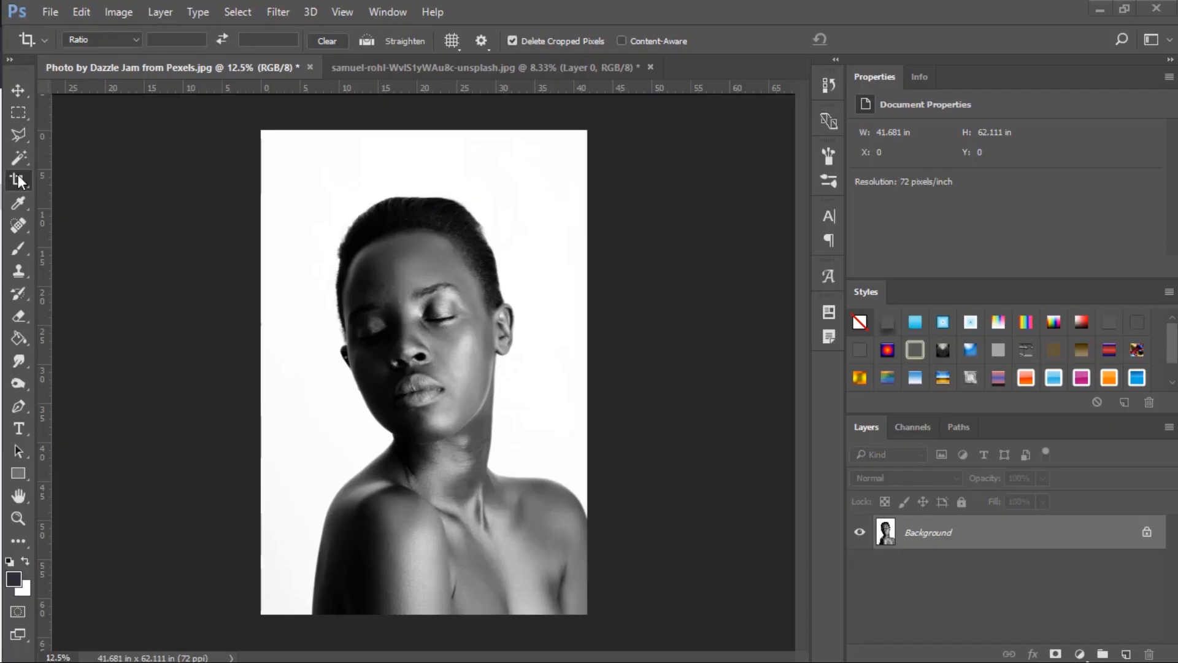
Crop the portrait to a height of about 52.3 in, trimming the empty space above the head and a little at the base.
left_click(442, 157)
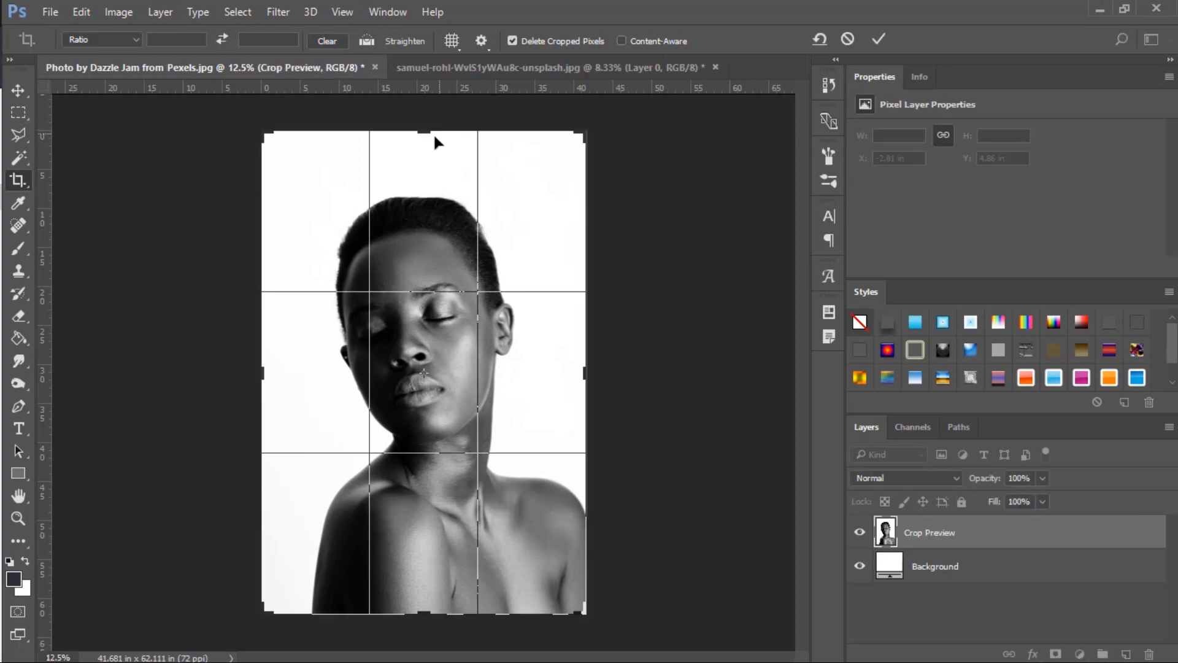
left_click_drag(423, 131, 423, 161)
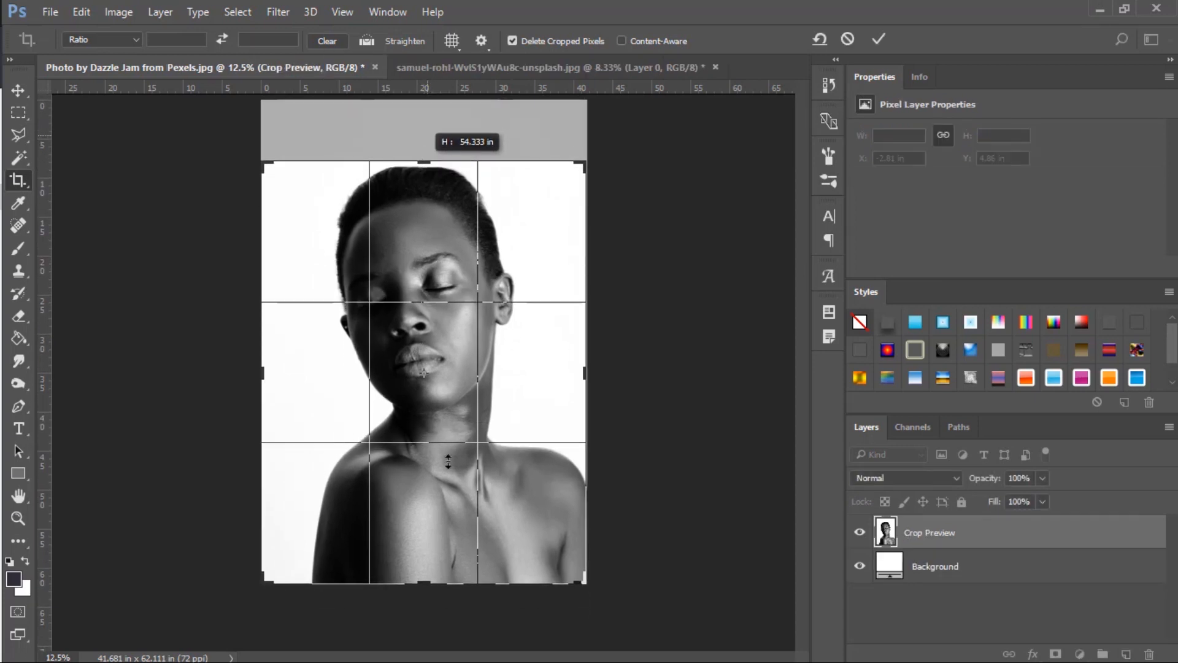
left_click_drag(424, 583, 425, 575)
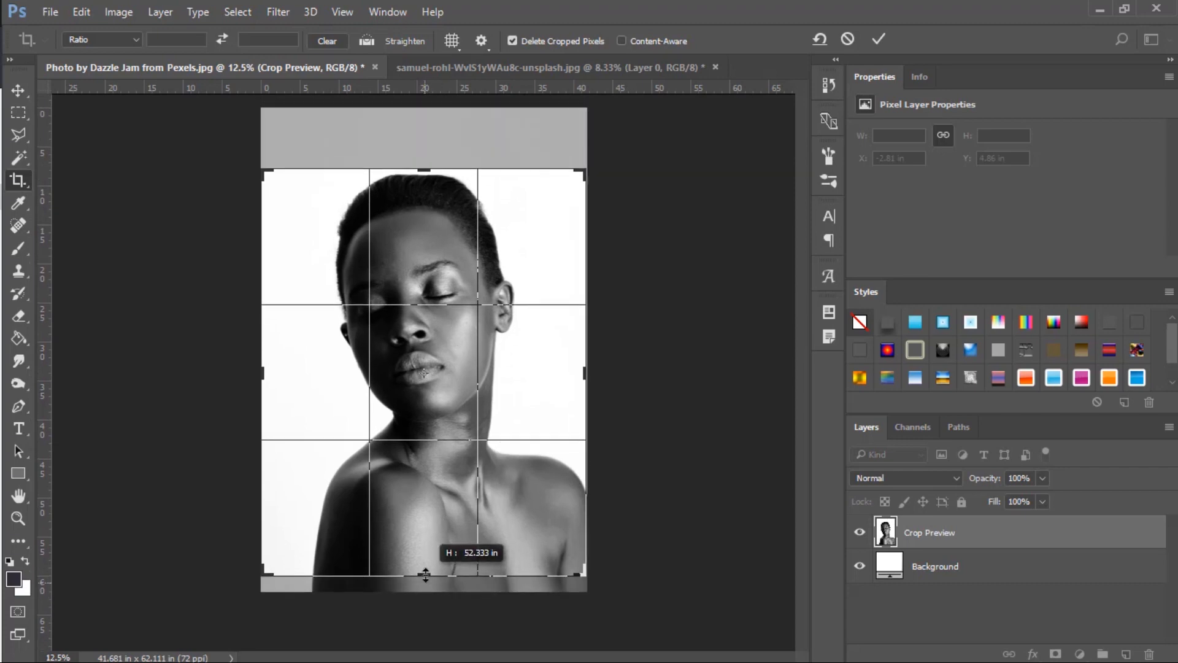
right_click(455, 344)
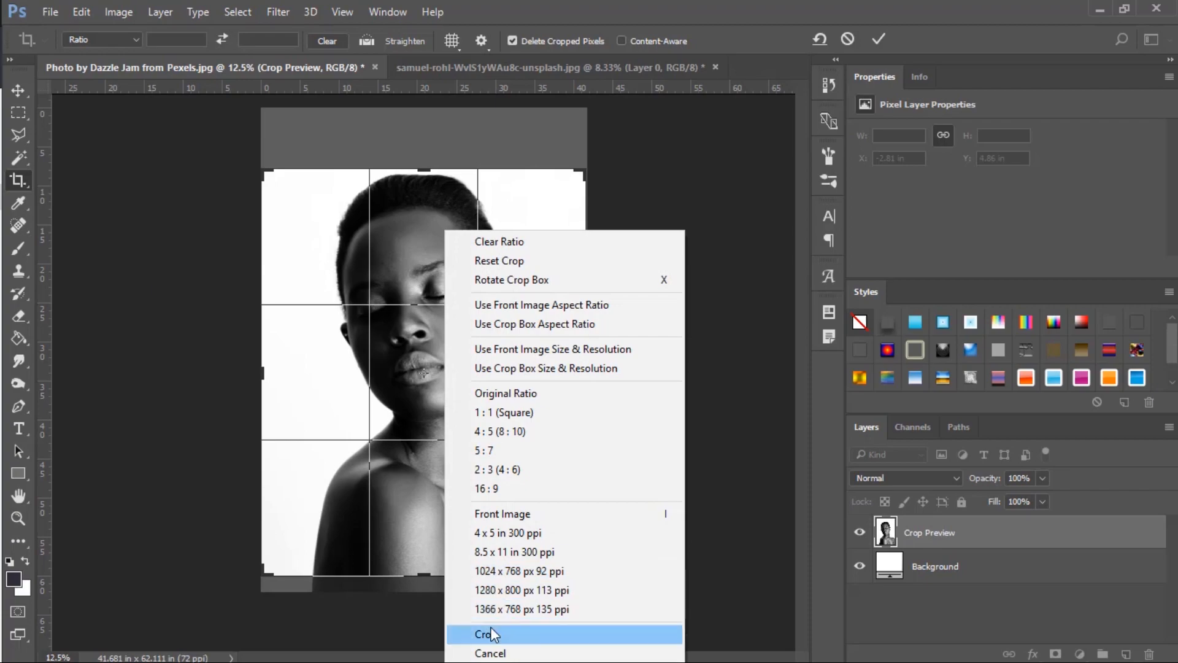
left_click(491, 633)
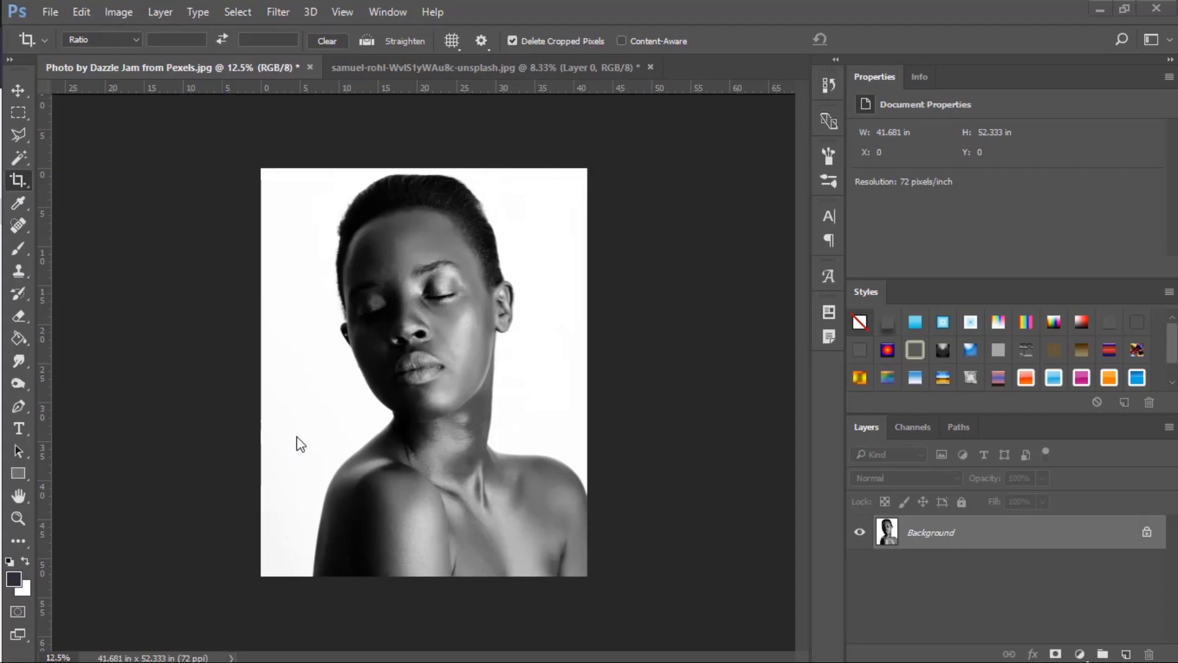
Apply a Levels adjustment to the portrait with input levels of 7, 1.15 and 230.
left_click(122, 12)
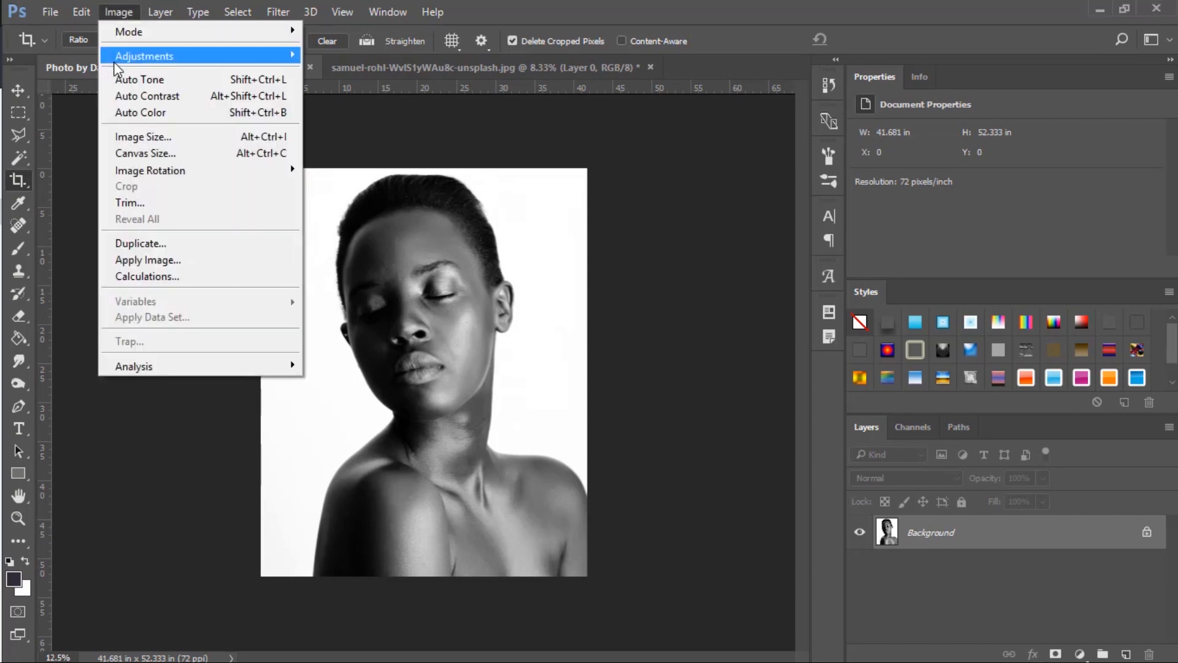
mouse_move(129, 53)
left_click(332, 71)
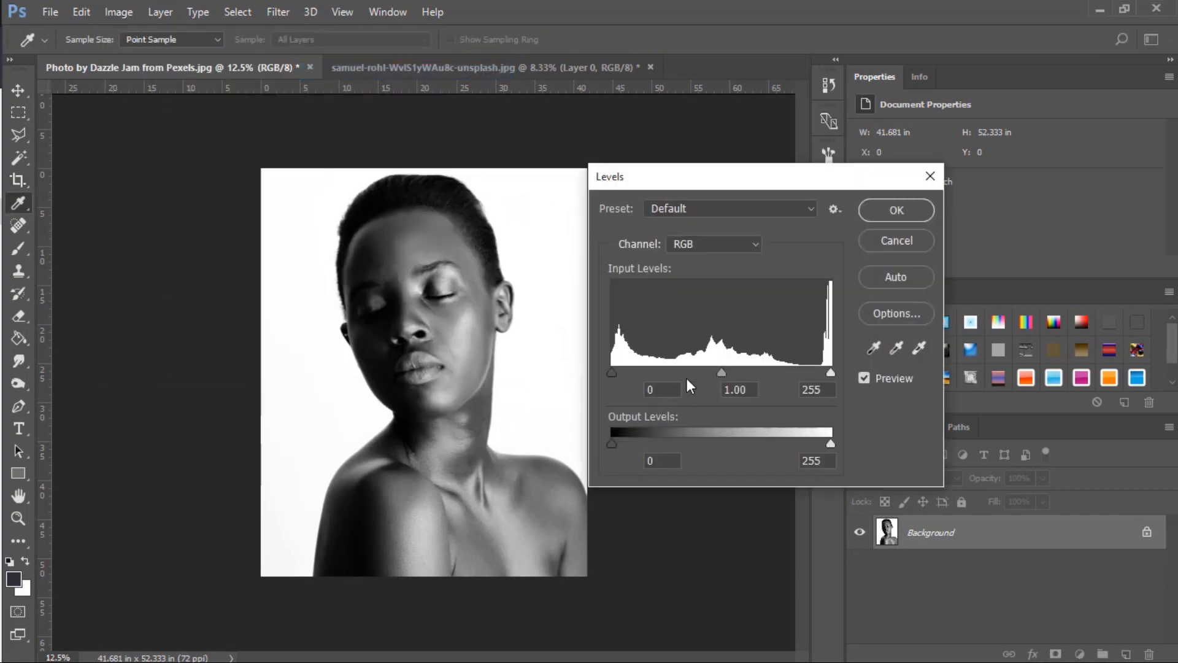
mouse_move(615, 372)
left_mouse_down()
mouse_move(627, 374)
mouse_move(618, 380)
left_mouse_up()
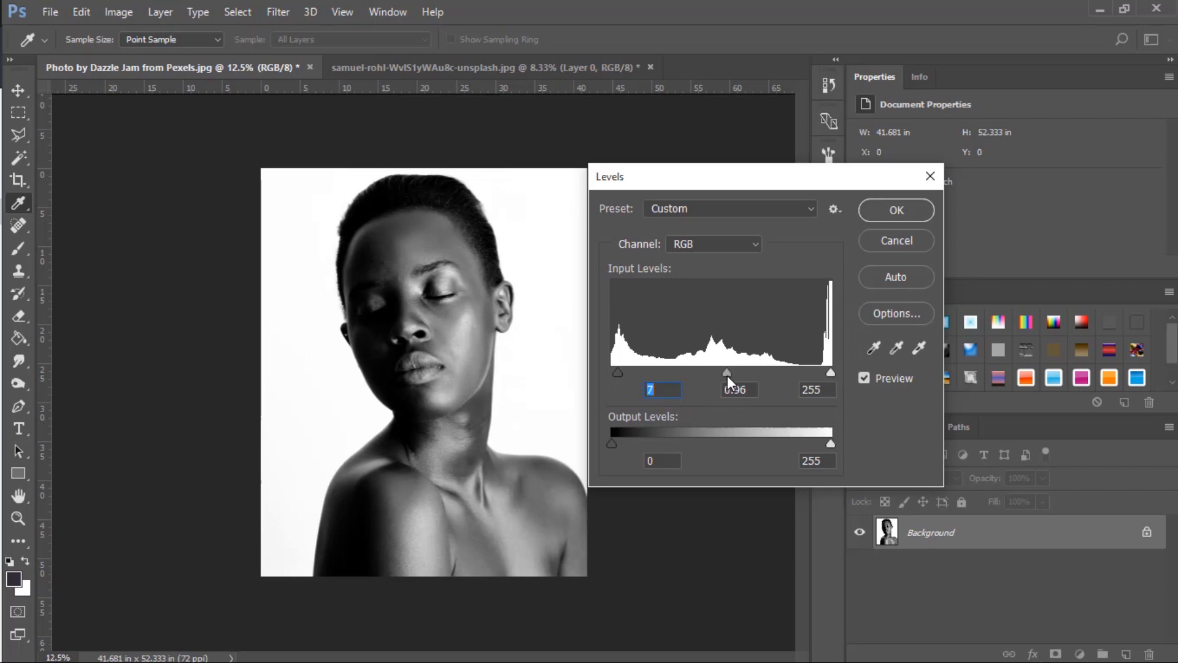
left_click_drag(727, 374, 720, 376)
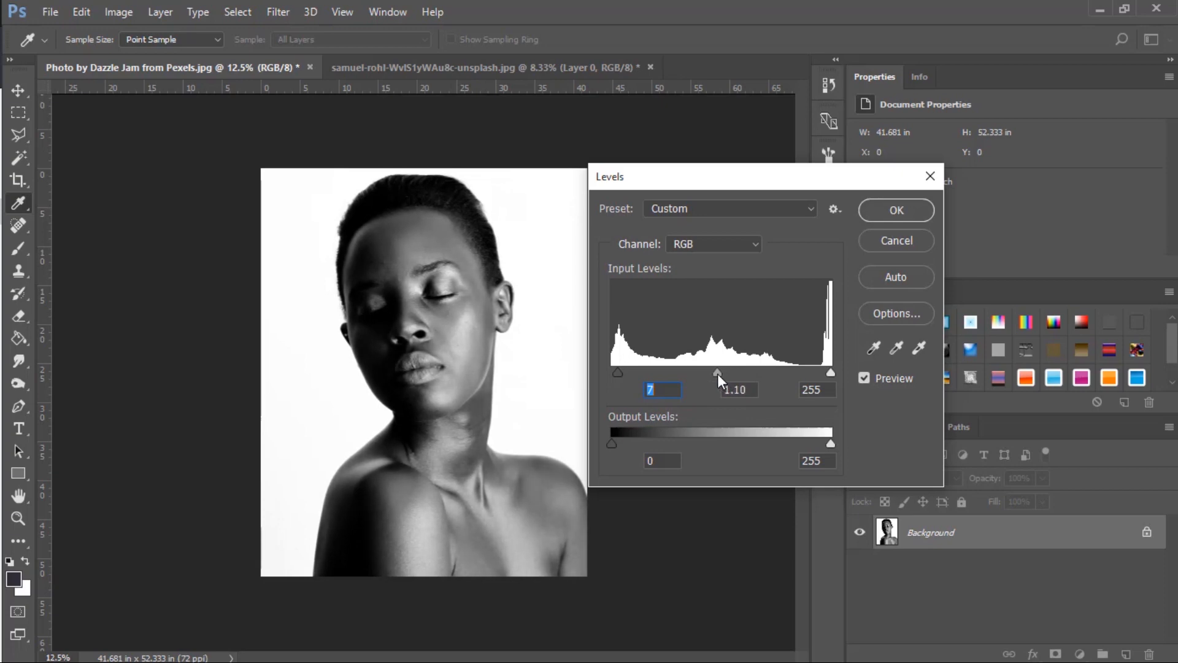
left_click_drag(717, 374, 715, 374)
mouse_move(830, 374)
left_mouse_down()
mouse_move(795, 374)
mouse_move(809, 373)
left_mouse_up()
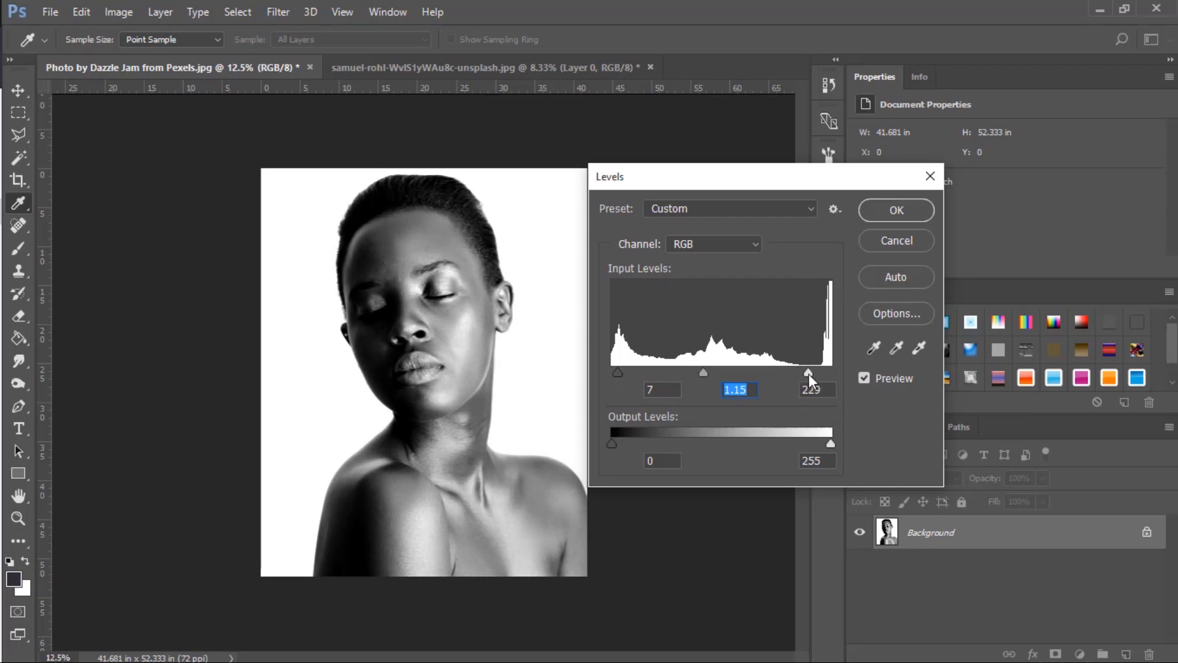
left_click(822, 382)
type("230")
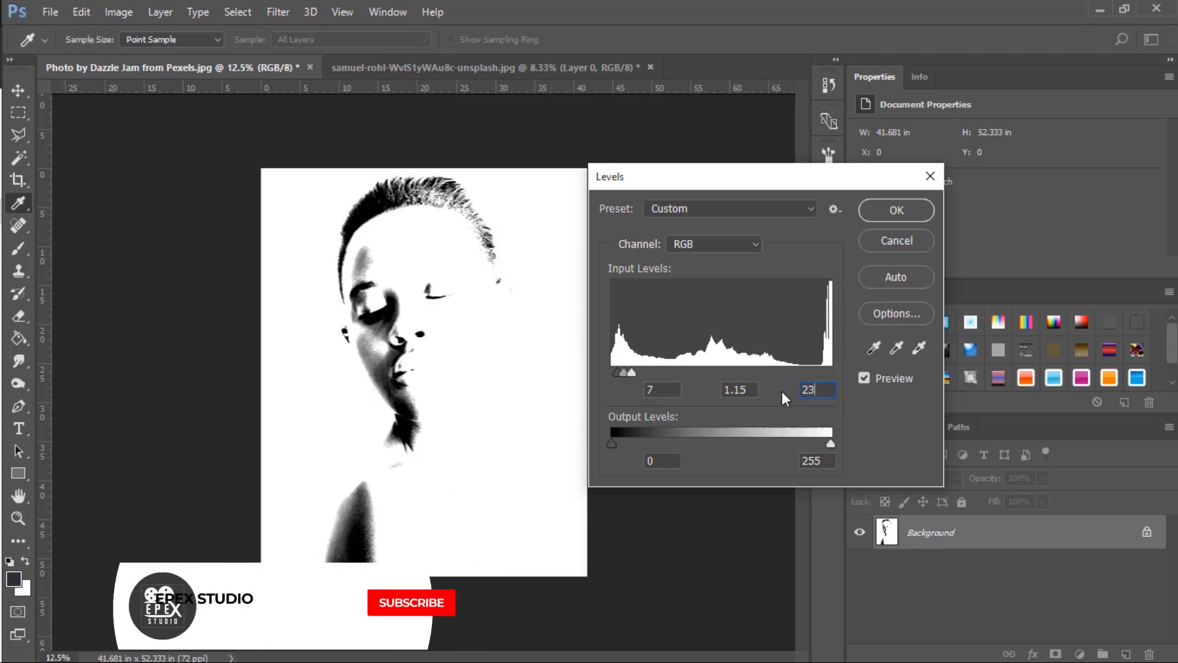
left_click(896, 211)
key("c")
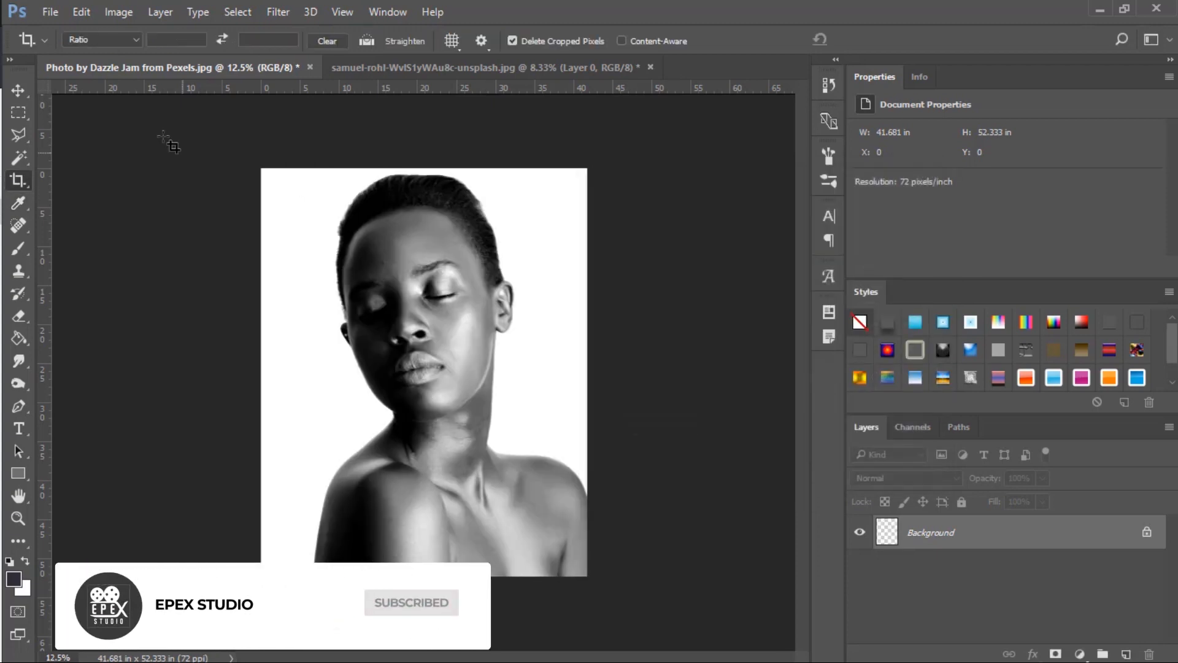
Select the white background with the Magic Wand and invert the selection to isolate the woman.
right_click(19, 157)
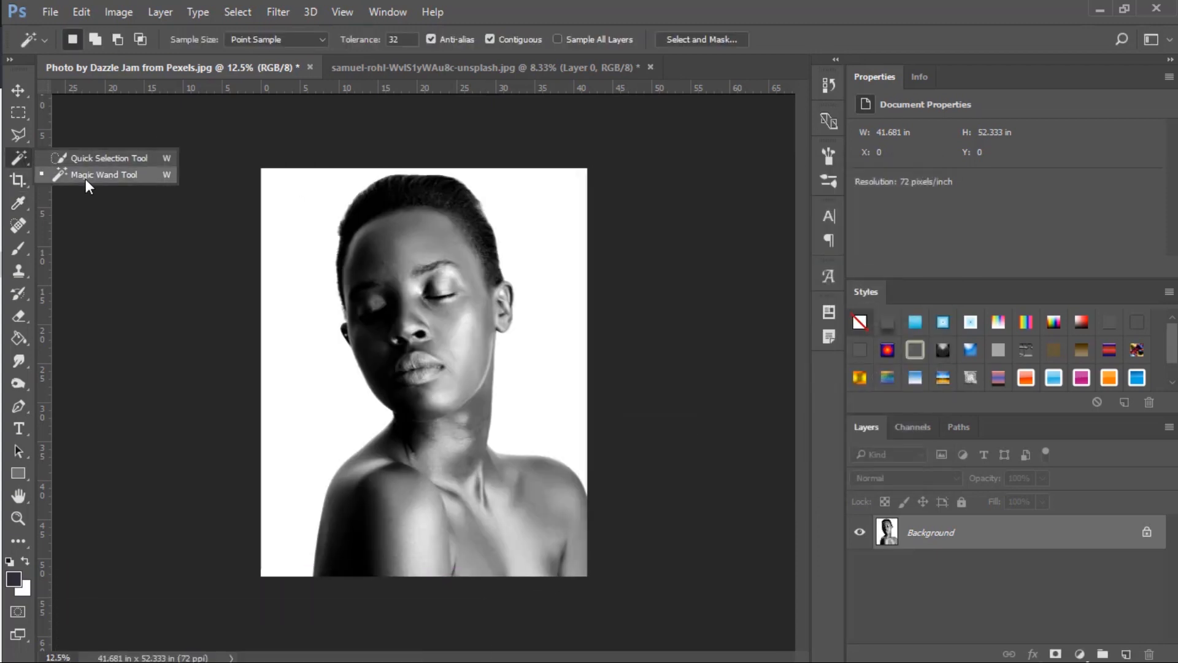
left_click(92, 176)
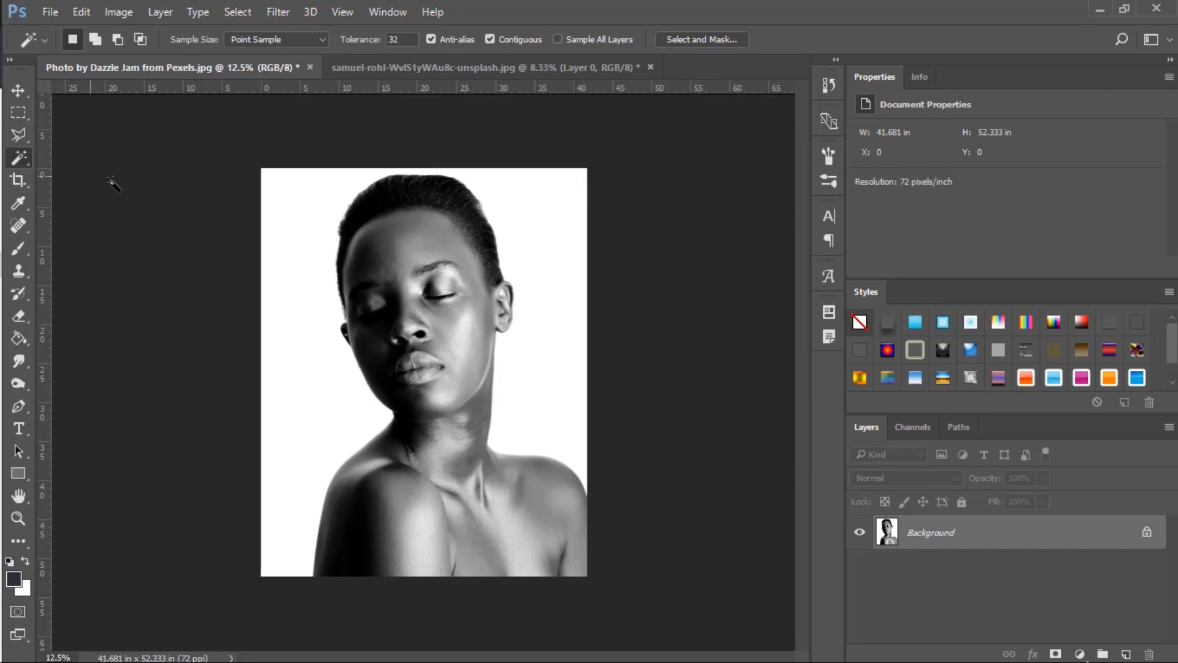
left_click(290, 296)
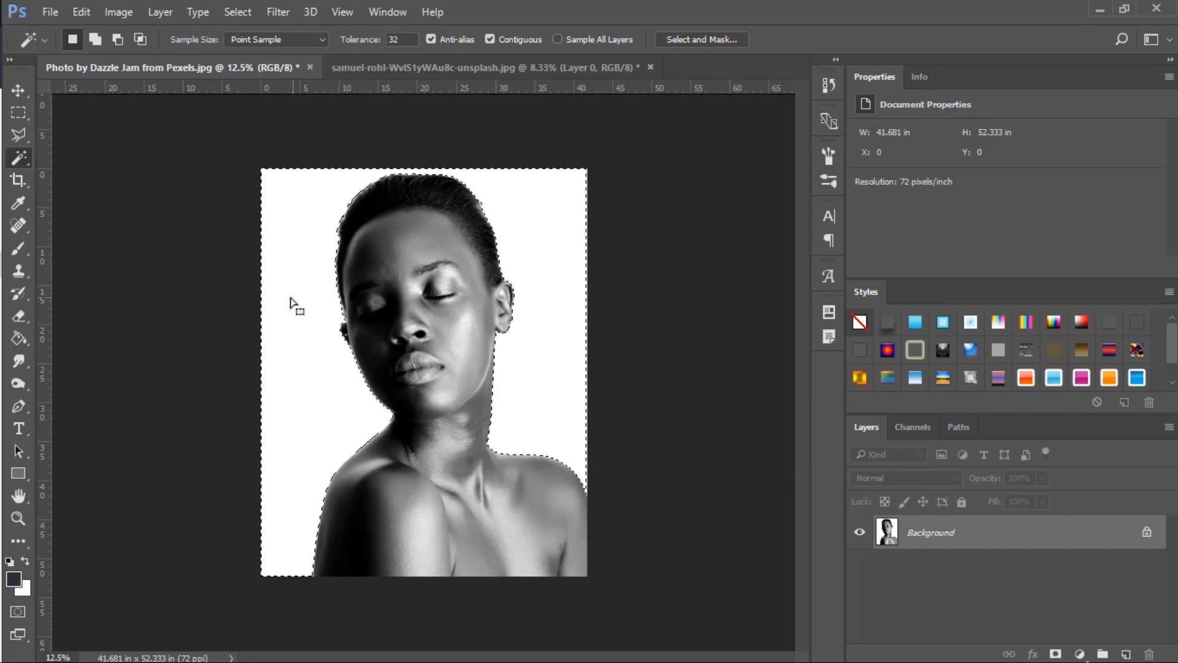
right_click(291, 298)
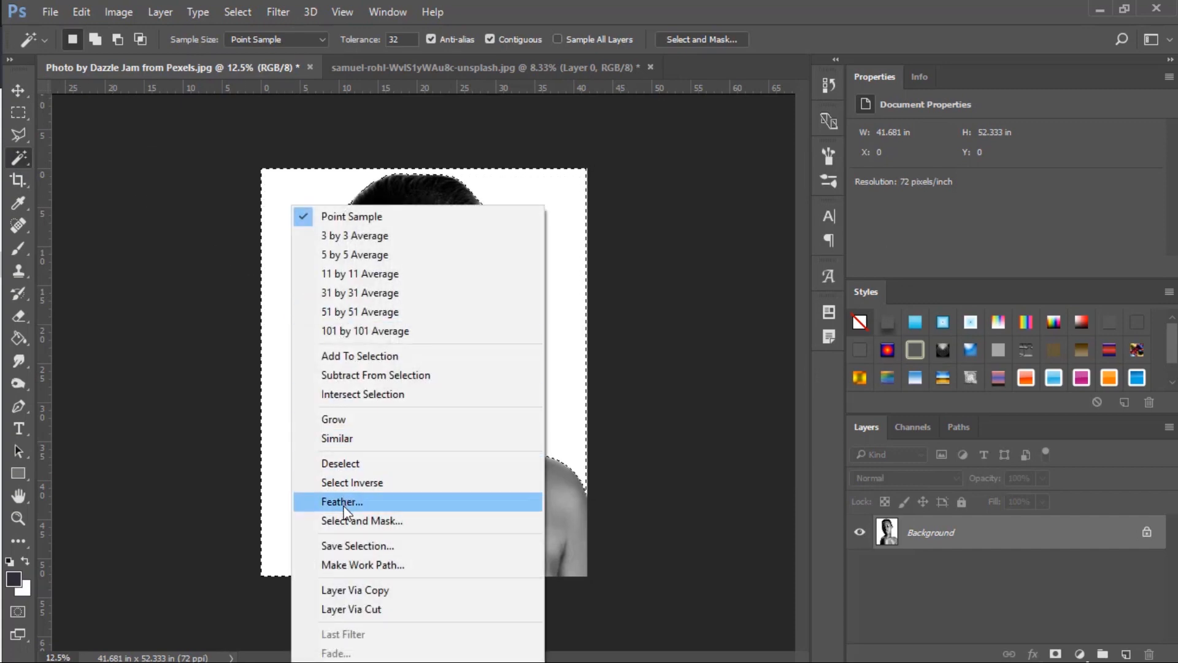
left_click(366, 490)
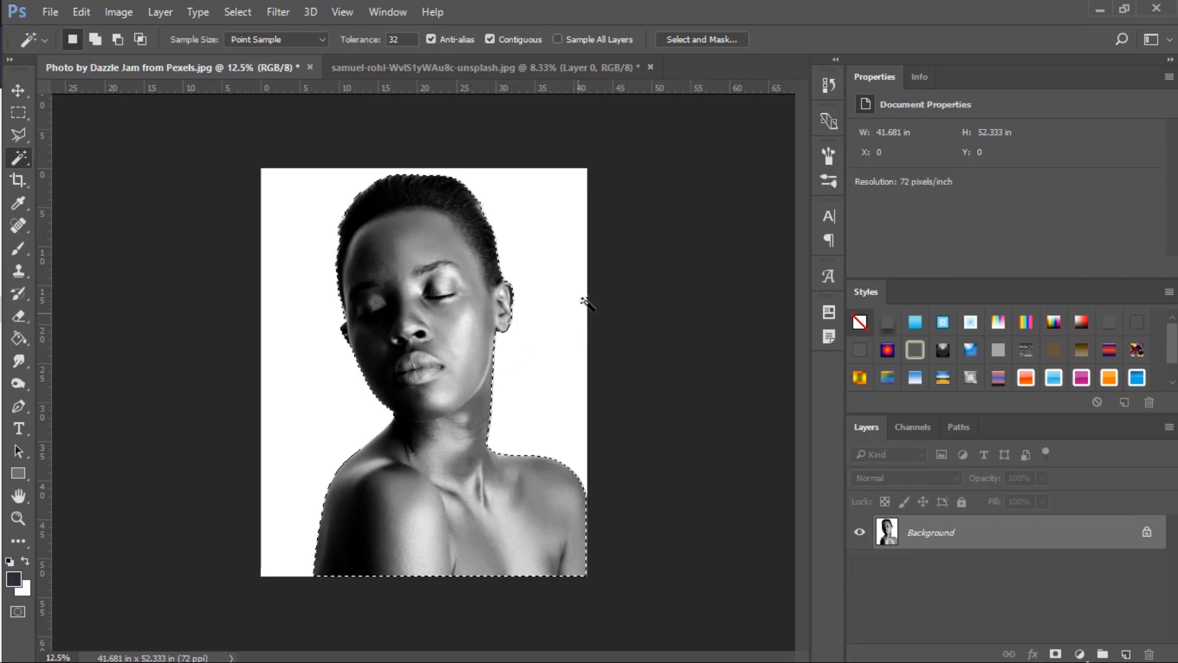
Open Select and Mask for the woman's selection and try to set the edge detection radius to 1.5 px.
left_click(707, 41)
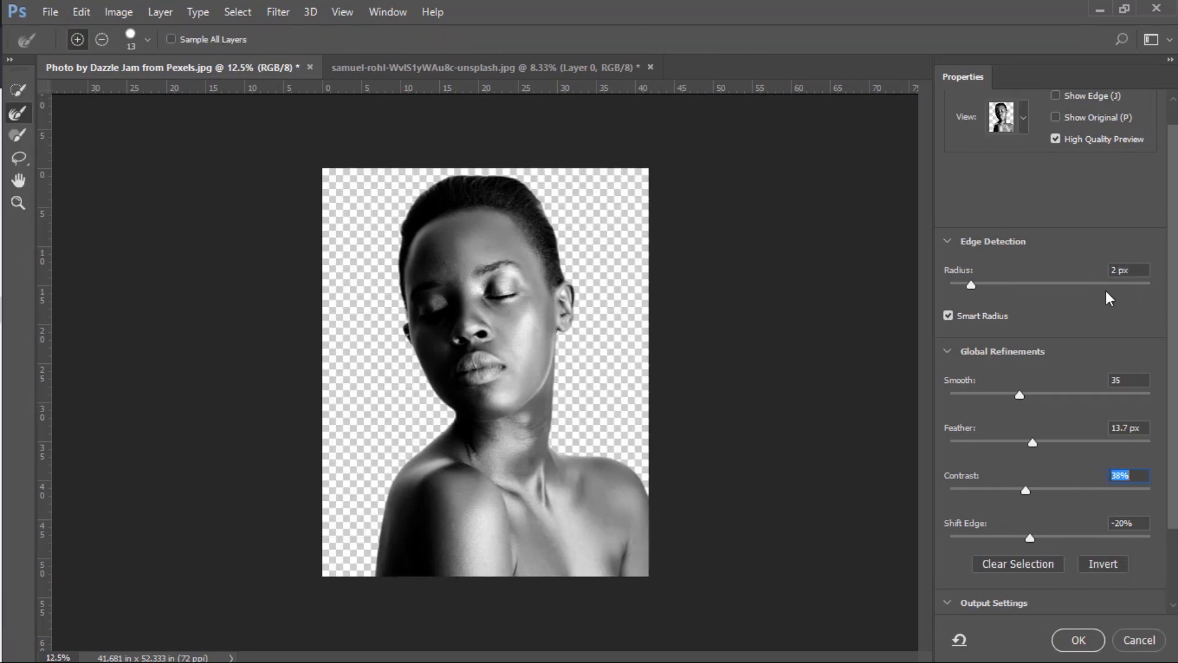
left_click(1111, 270)
type("1.")
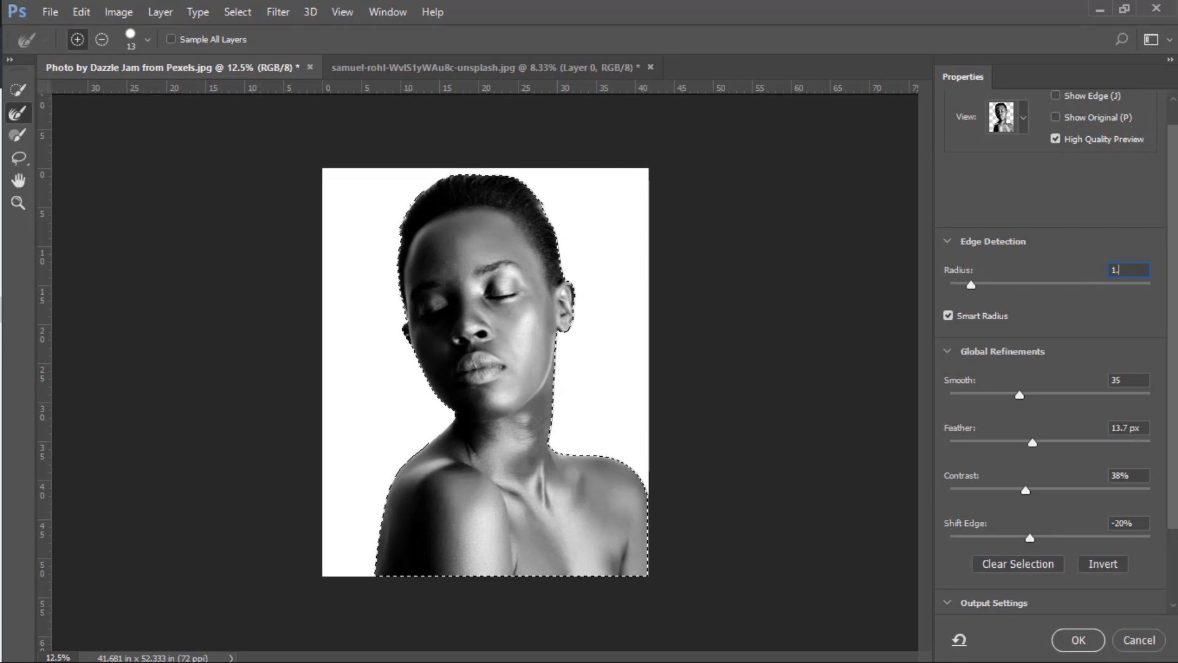
type("5")
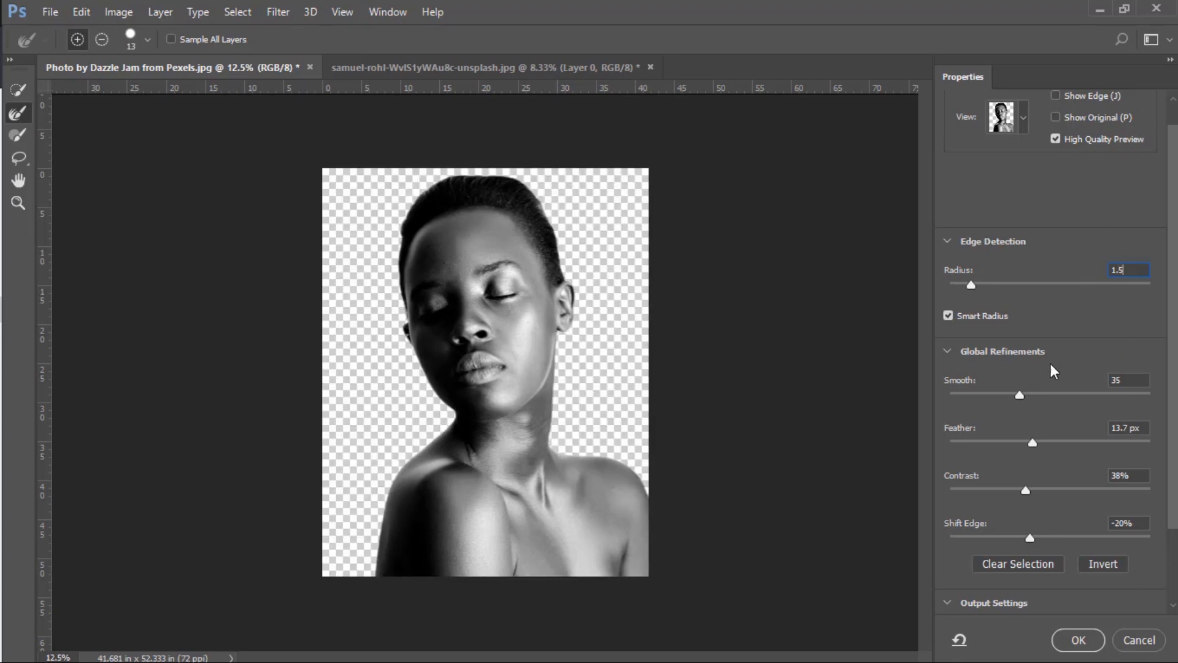
Set Smooth, Feather, Contrast and Shift Edge to 0 and output the selection to a new document with a layer mask.
left_click(1141, 382)
left_click_drag(1020, 395, 949, 396)
left_click_drag(1030, 441, 908, 442)
left_click_drag(1021, 488, 912, 488)
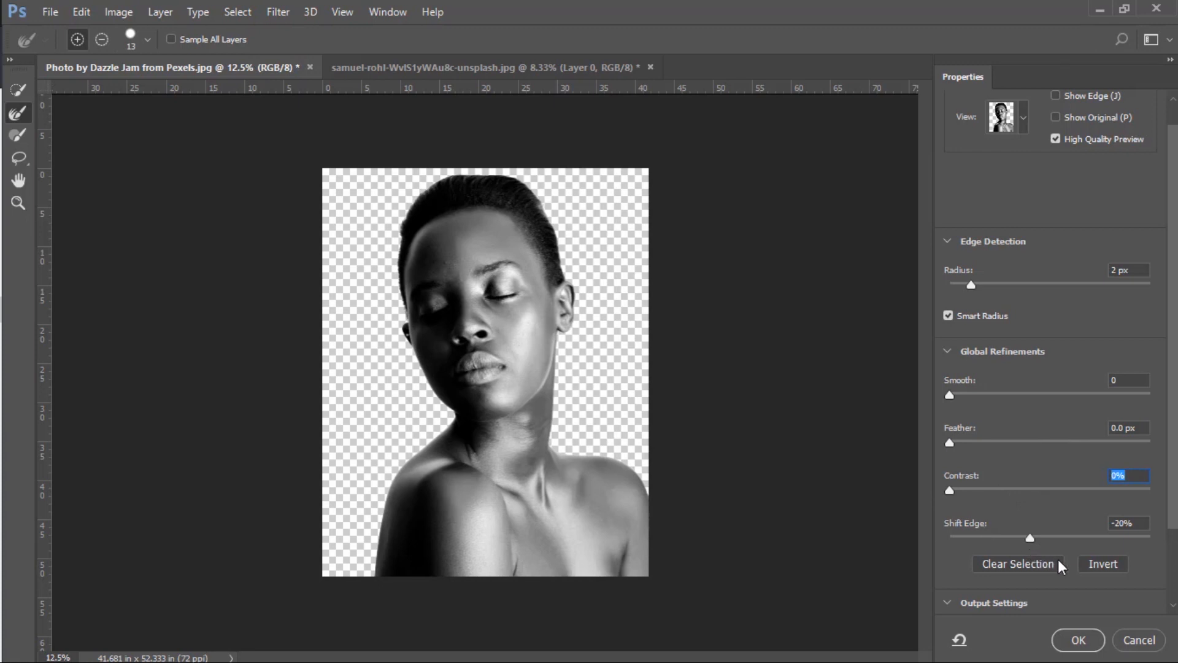
key("Tab")
type("0")
scroll(1068, 612, "down", 2)
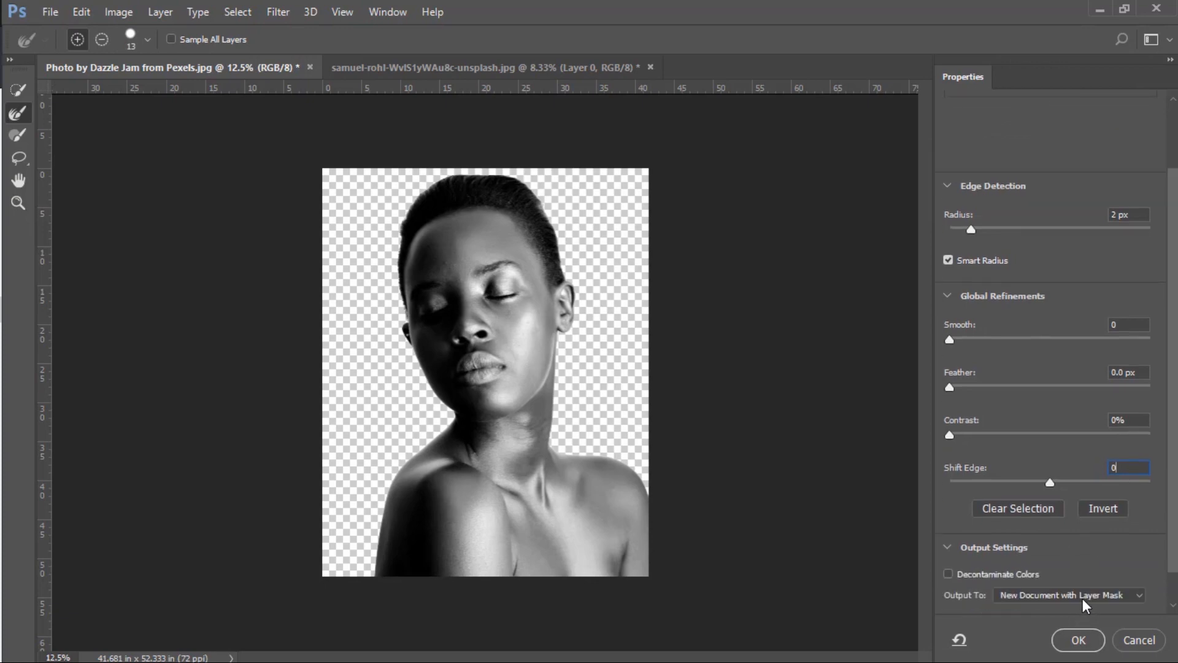
left_click(1079, 641)
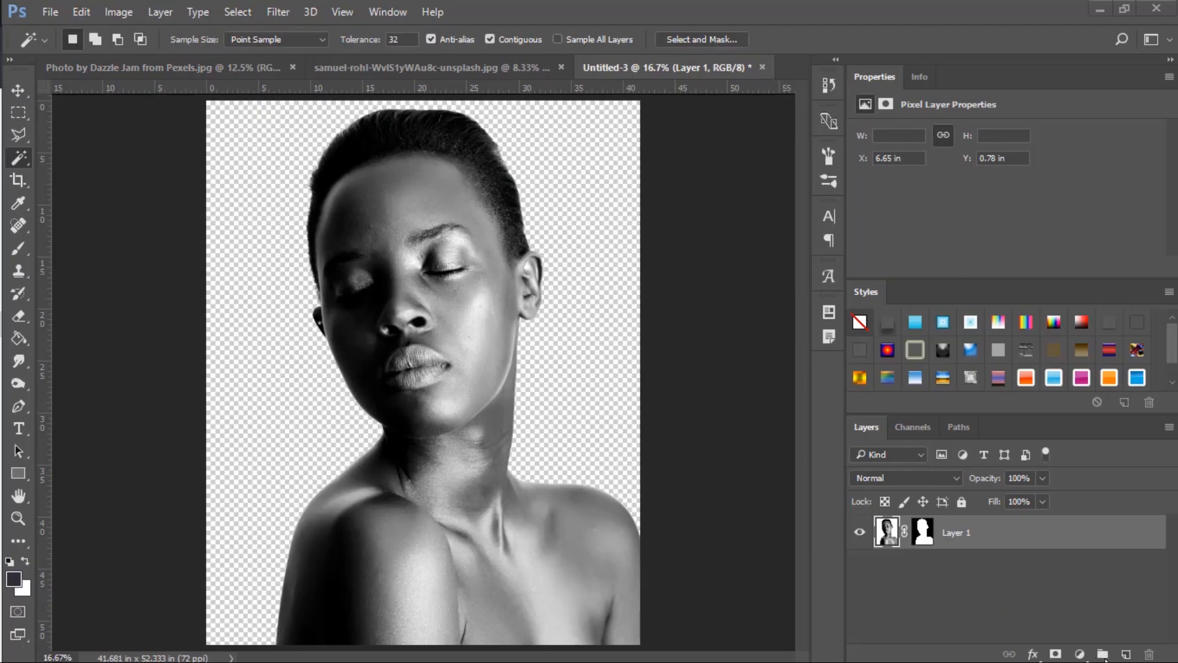
Add a new layer beneath the cut-out portrait and fill it with light gray.
left_click(1128, 656)
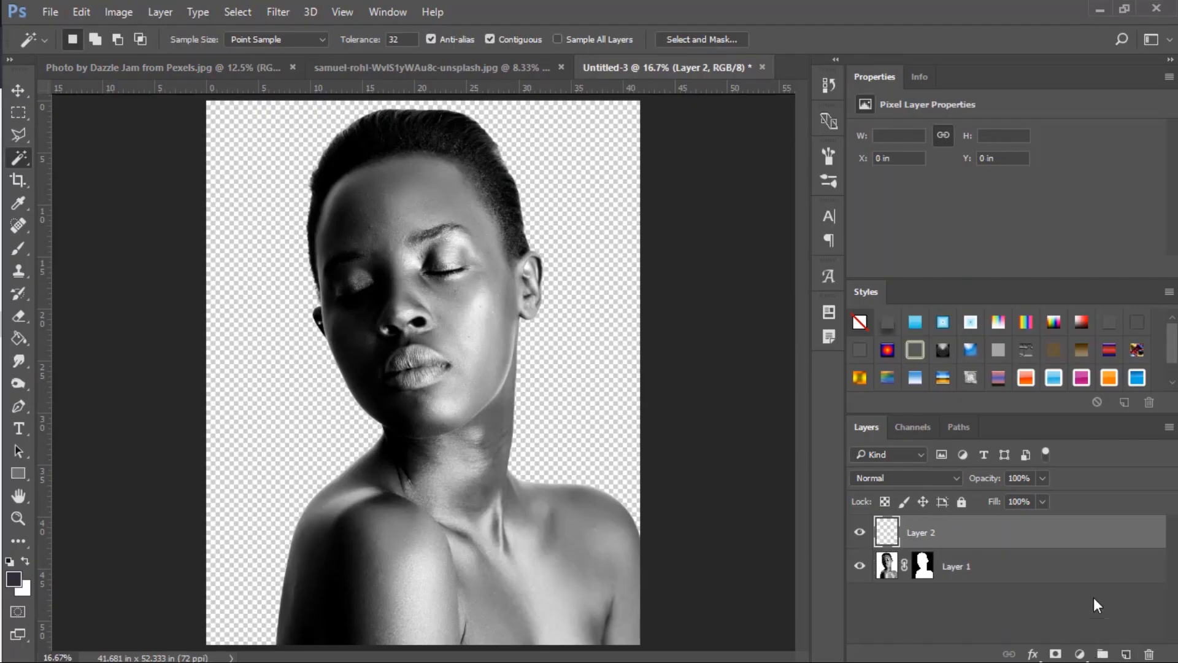
left_click_drag(1057, 540, 1056, 611)
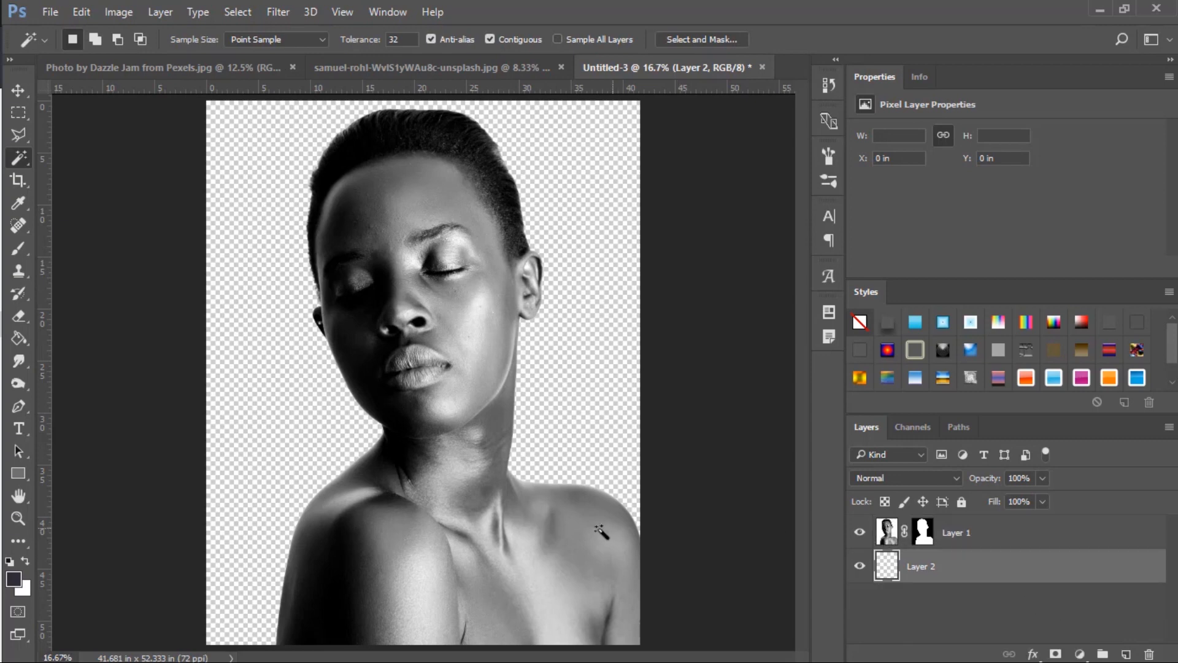
left_click(25, 340)
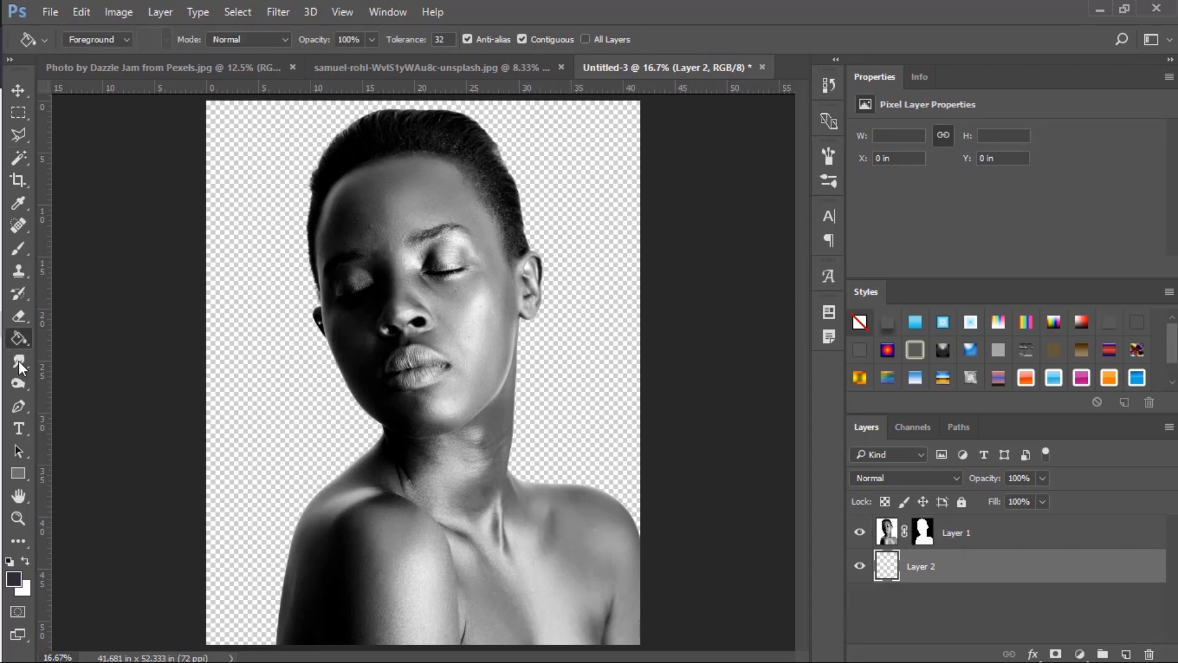
key("i")
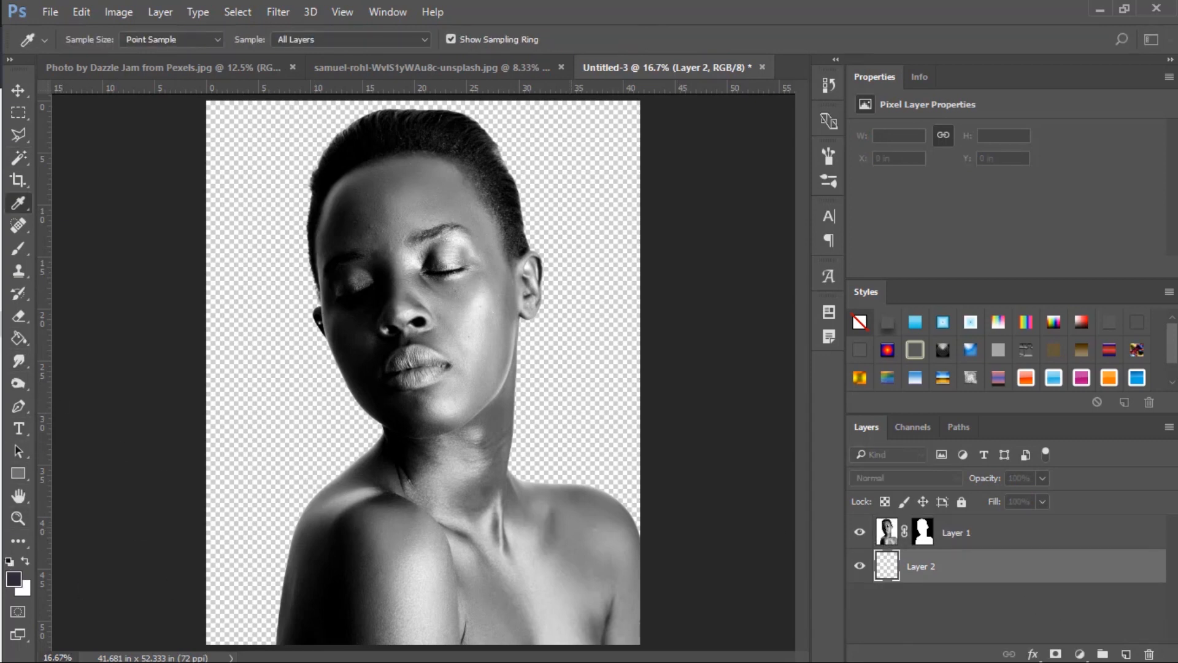
key("g")
left_click(245, 390)
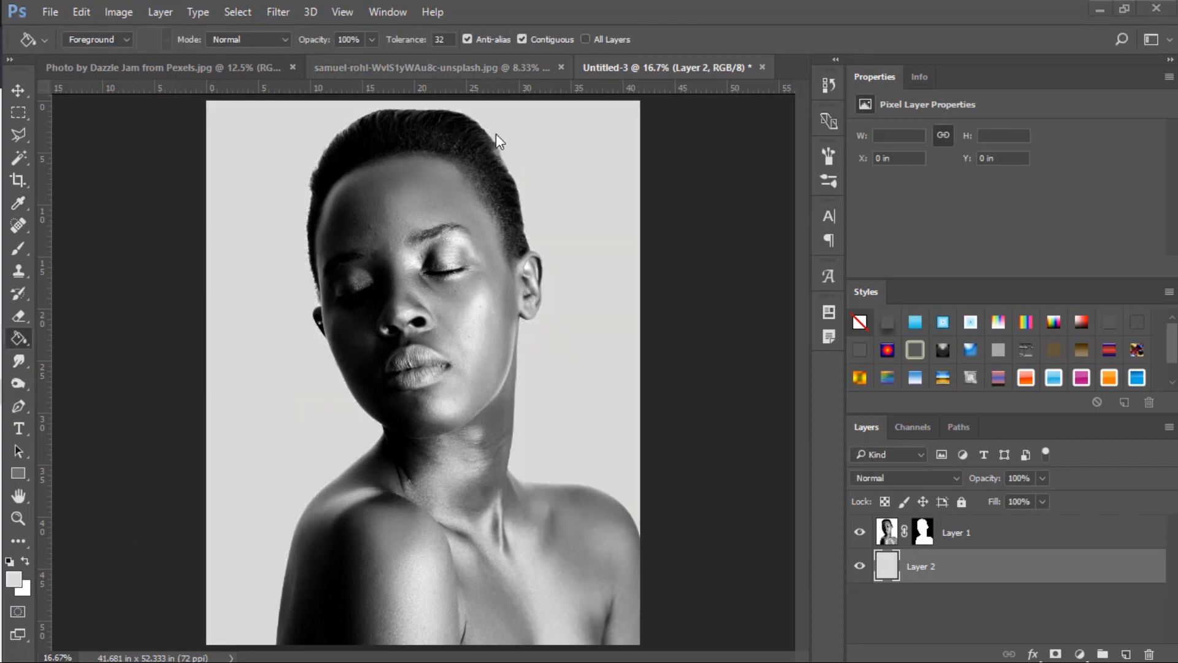
Copy the forest lake photo into the portrait cut-out document and position it to cover the whole canvas.
left_click(482, 68)
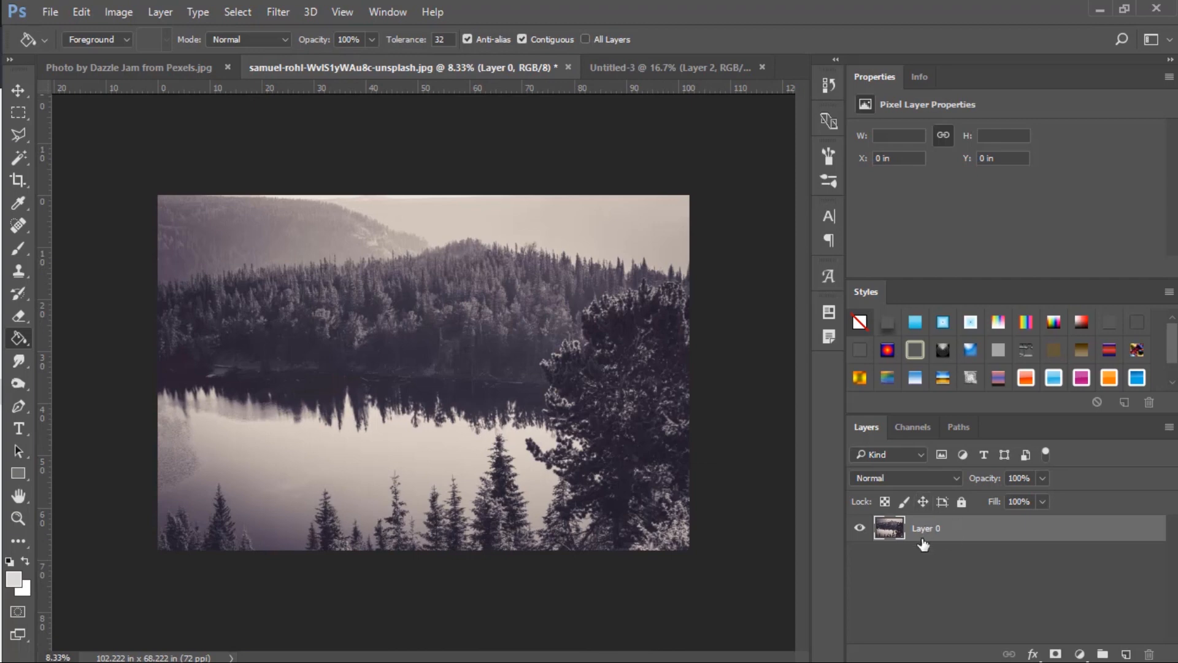
left_click(18, 89)
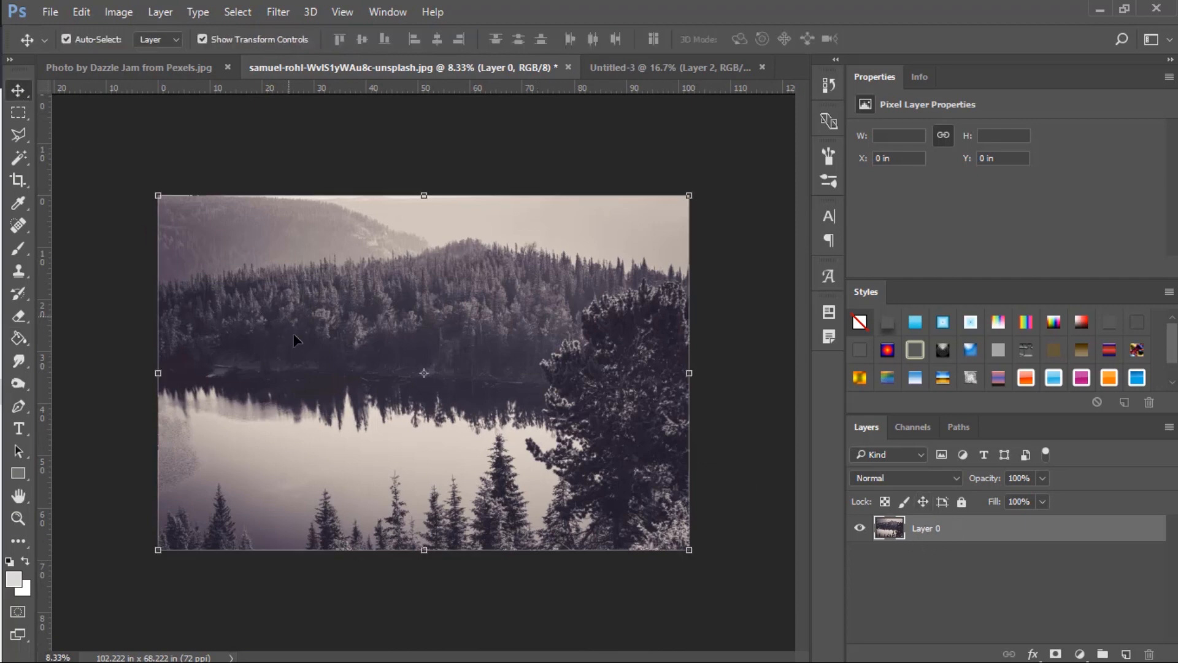
left_click_drag(272, 333, 451, 207)
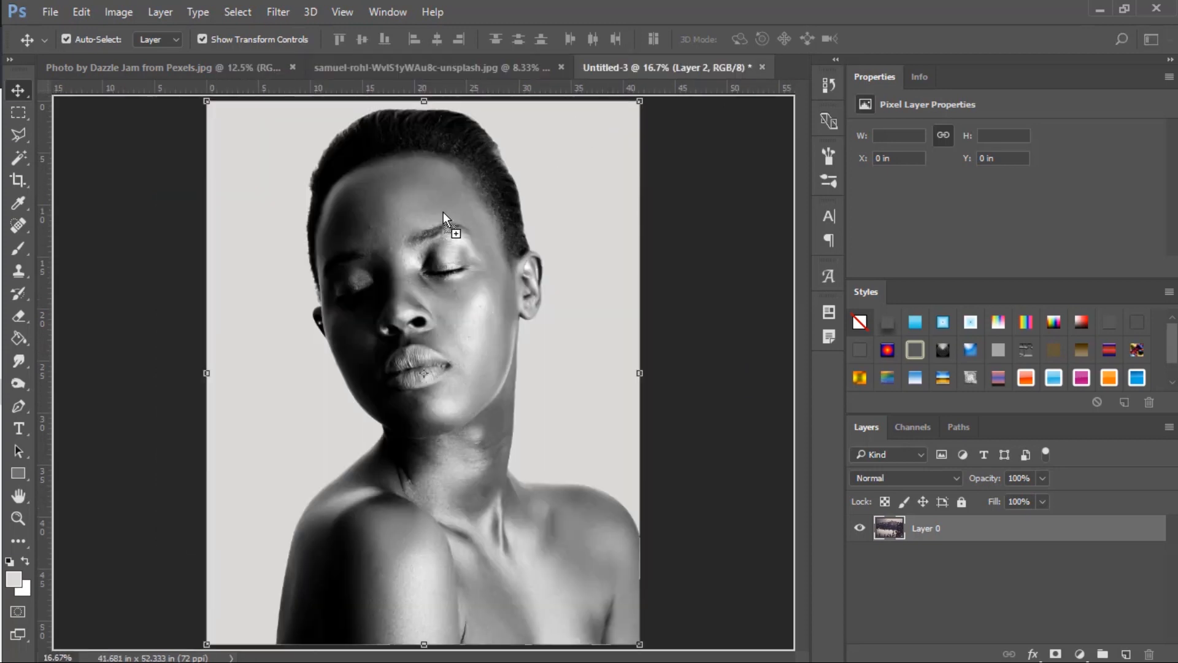
left_click_drag(318, 272, 316, 272)
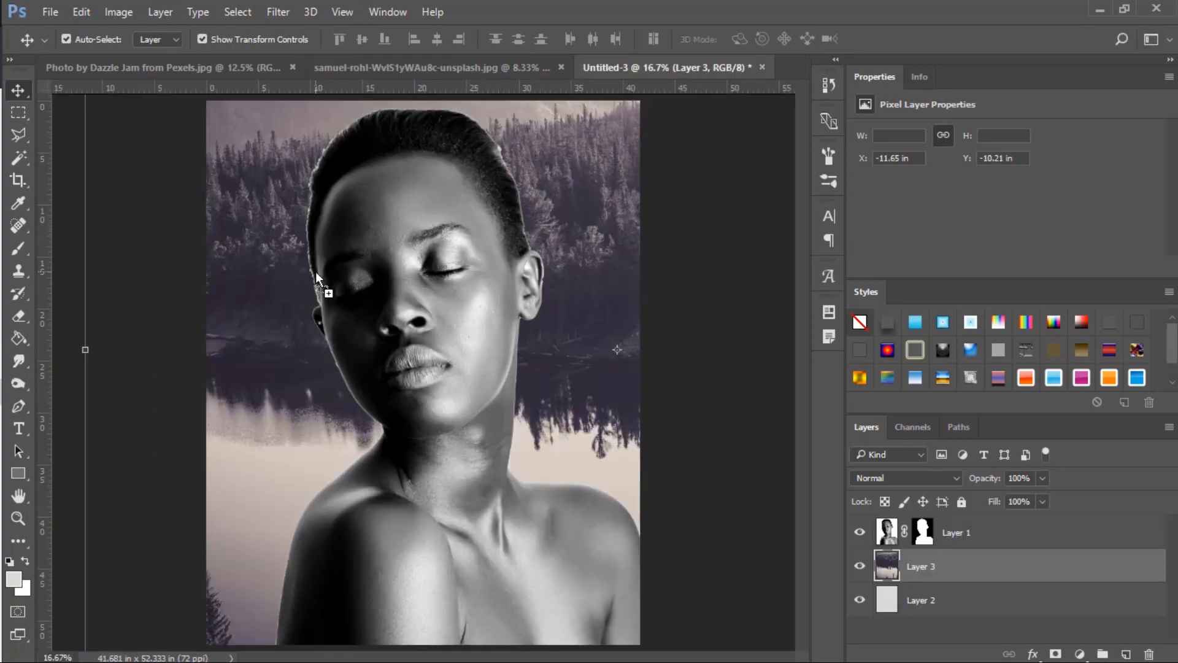
Move the forest layer above the portrait layer and mask it with the portrait's silhouette.
left_click_drag(930, 580, 924, 526)
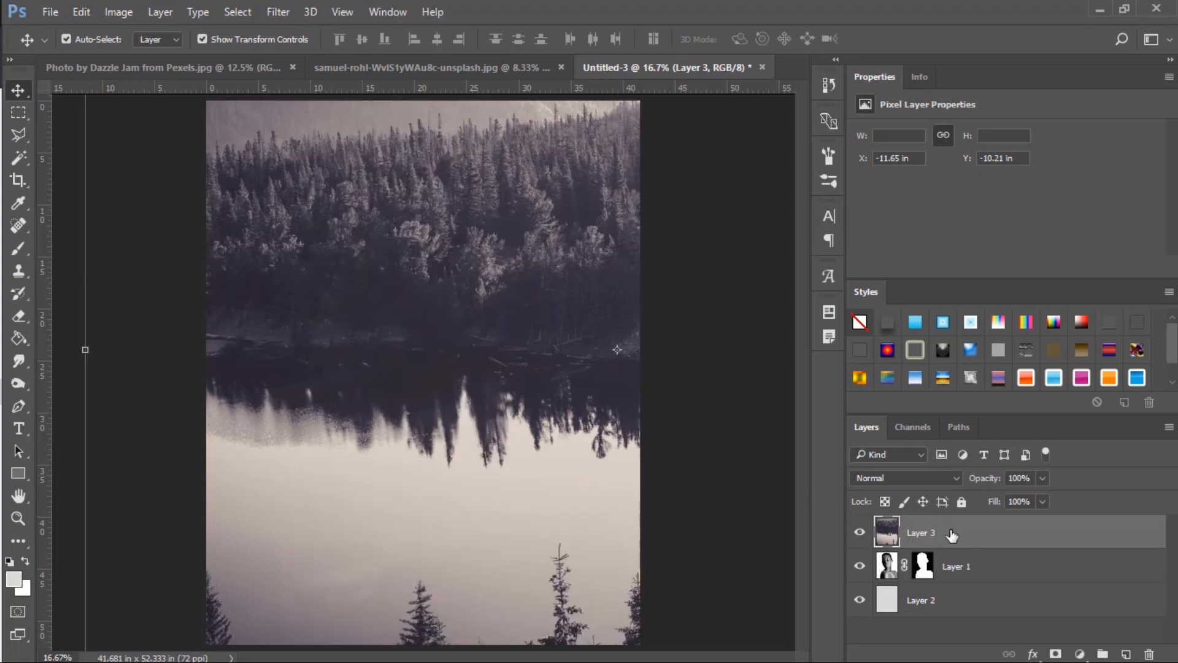
left_click(924, 565, "ctrl")
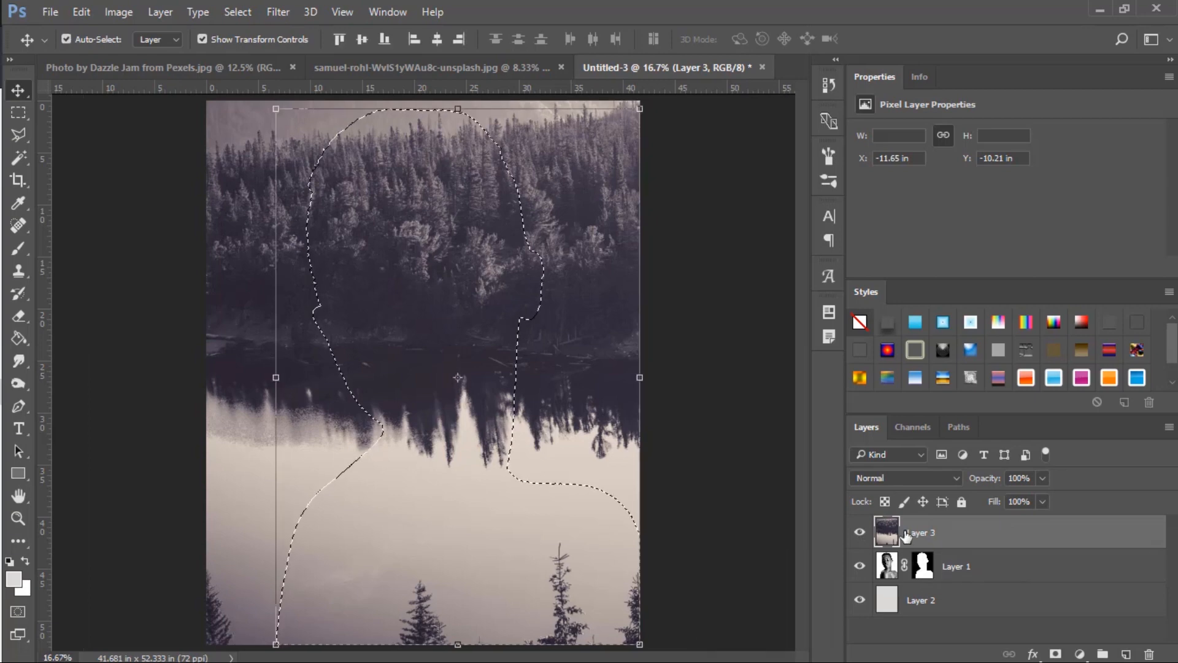
left_click(1055, 655)
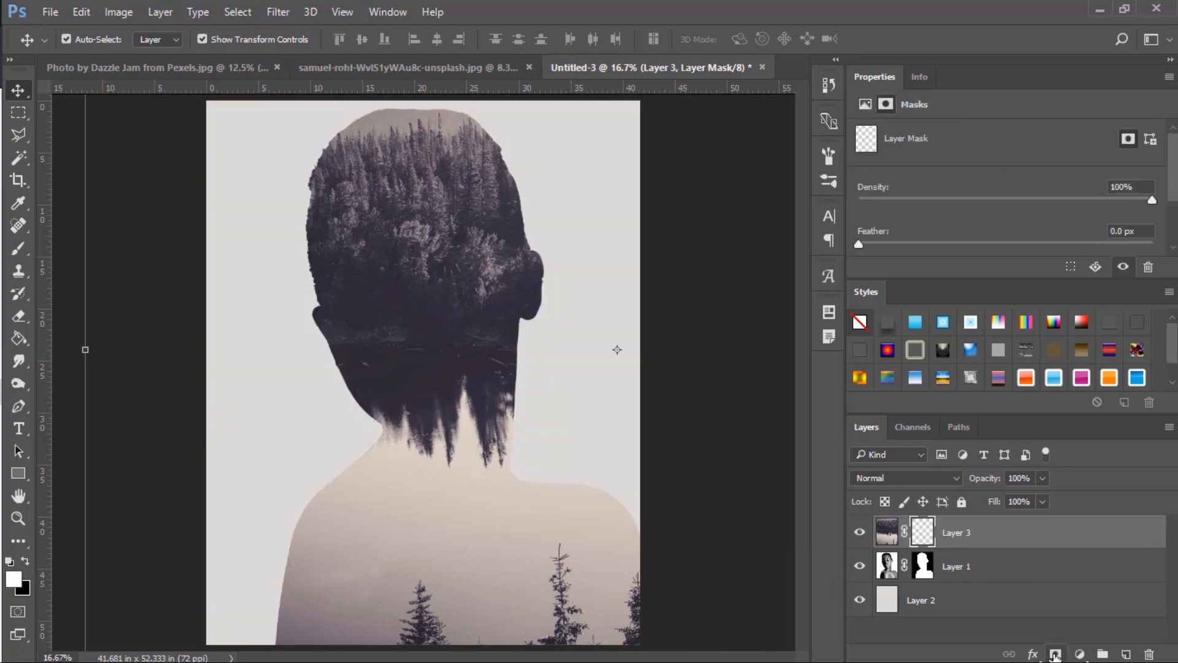
Unlink the forest layer from its mask, scale the forest image to about 86% and center it horizontally within the silhouette.
left_click(904, 534)
scroll(660, 502, "down", 3)
left_click(888, 539)
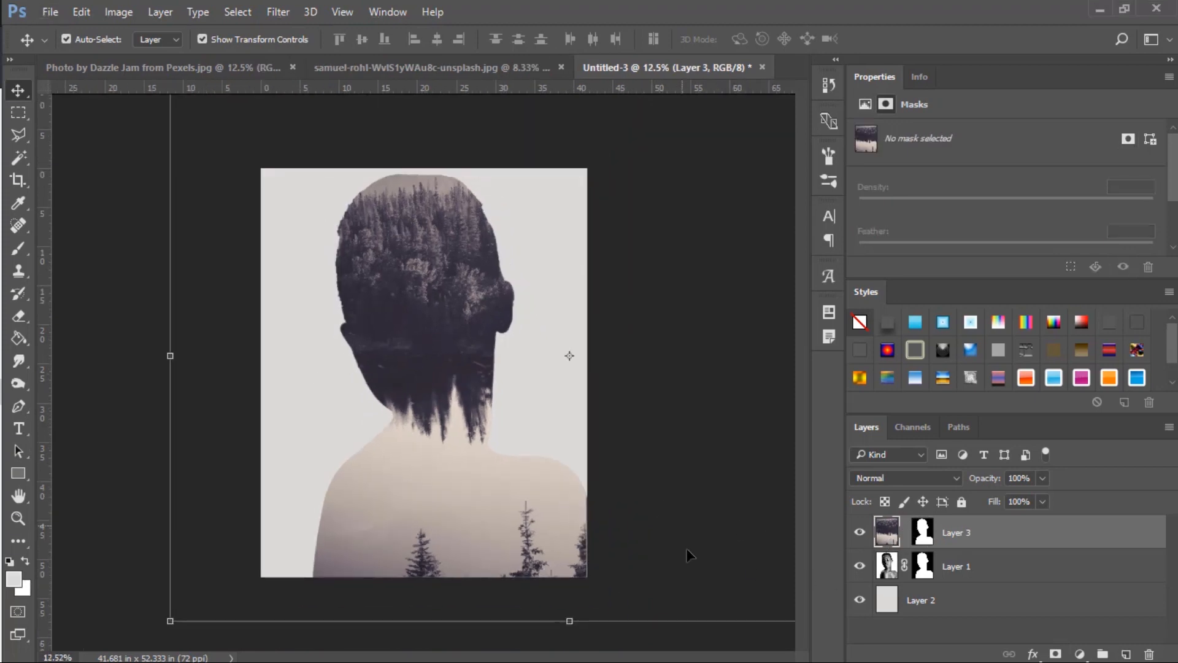
left_click_drag(170, 621, 326, 518)
left_click_drag(472, 469, 342, 528)
left_click_drag(687, 251, 789, 189)
left_click_drag(473, 309, 459, 254)
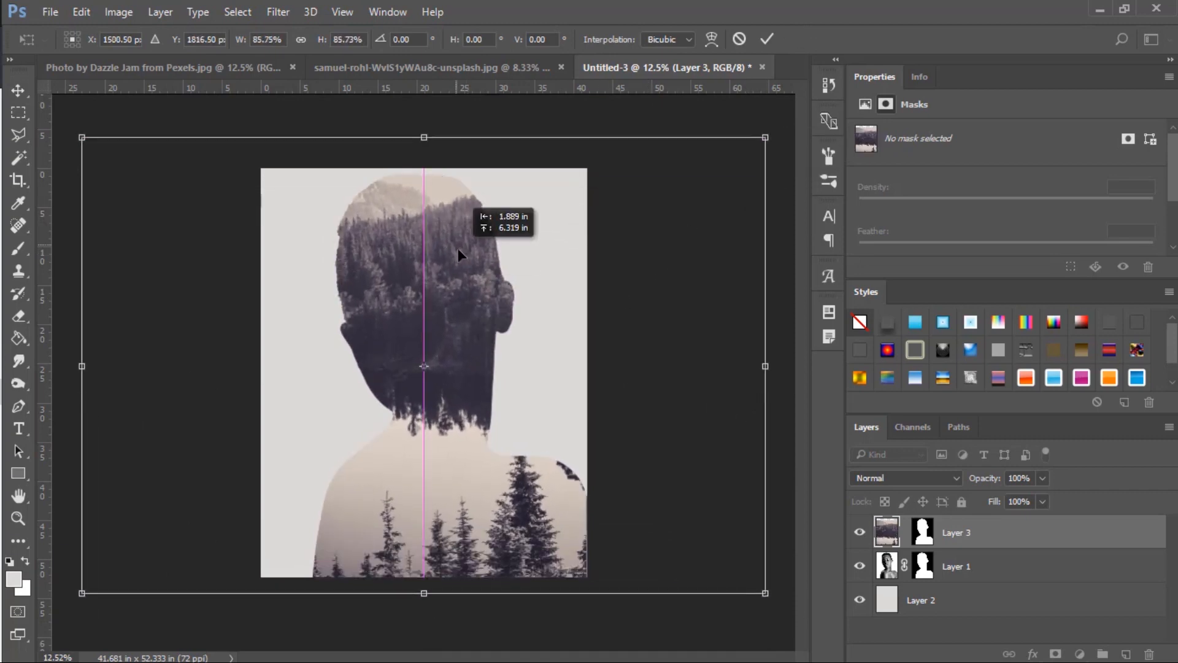
Rotate the forest image upside down, reposition it inside the silhouette and enlarge it slightly.
left_click_drag(763, 452, 92, 330)
left_click_drag(471, 398, 488, 401)
scroll(661, 299, "down", 3)
left_click_drag(685, 145, 736, 123)
key("Return")
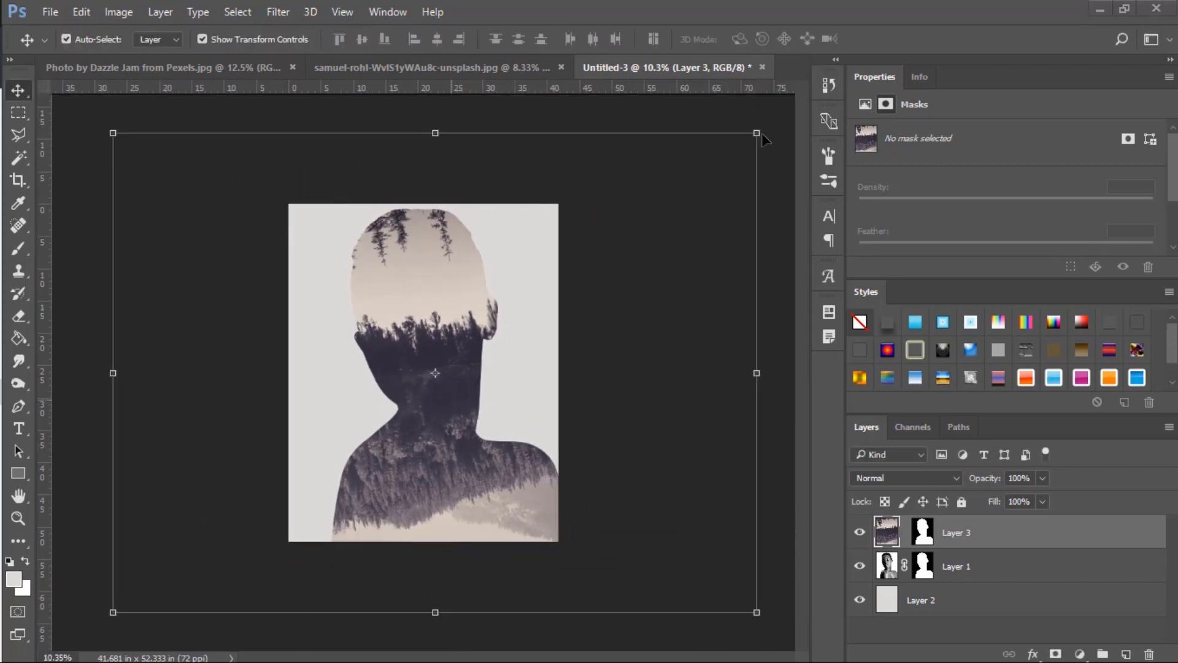
Scale the forest image up to about 135% and move it upward so the treeline crosses the forehead.
left_click_drag(758, 130, 870, 85)
left_click_drag(452, 422, 448, 366)
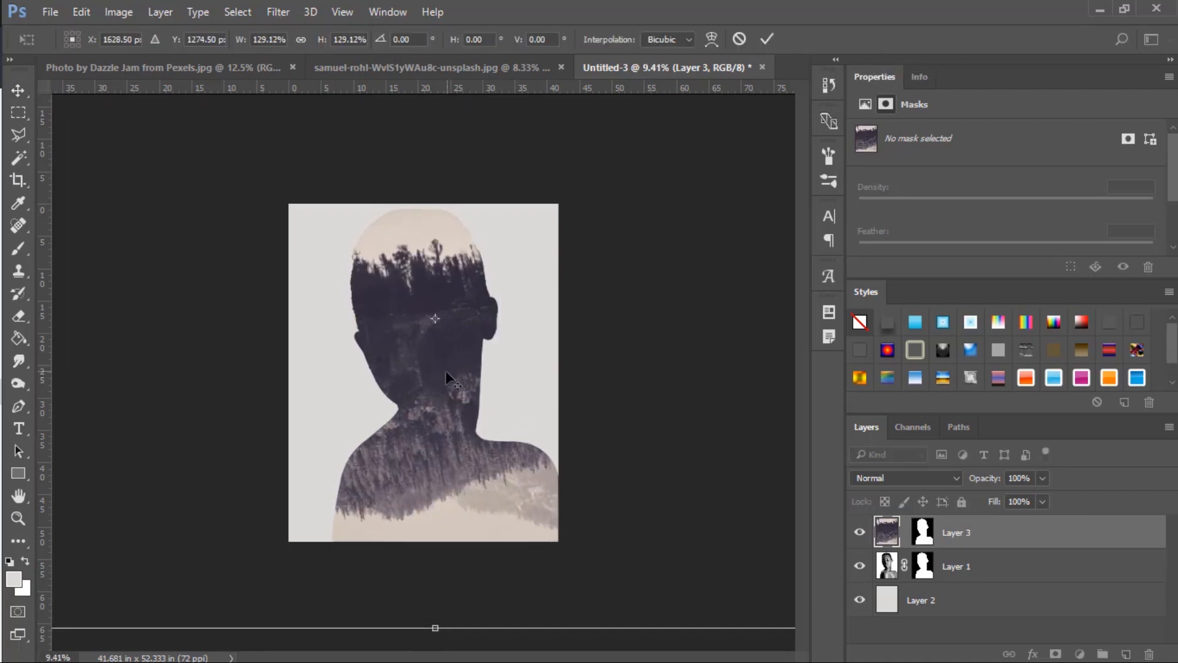
key("ctrl+0")
left_click_drag(745, 97, 763, 92)
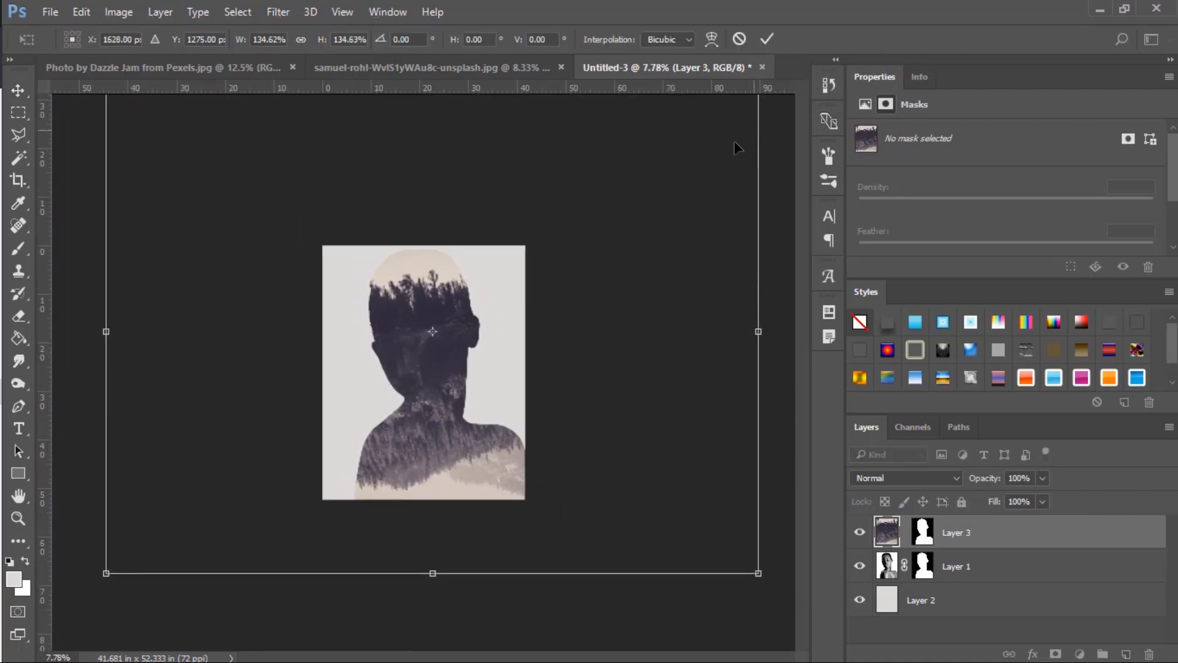
left_click(768, 39)
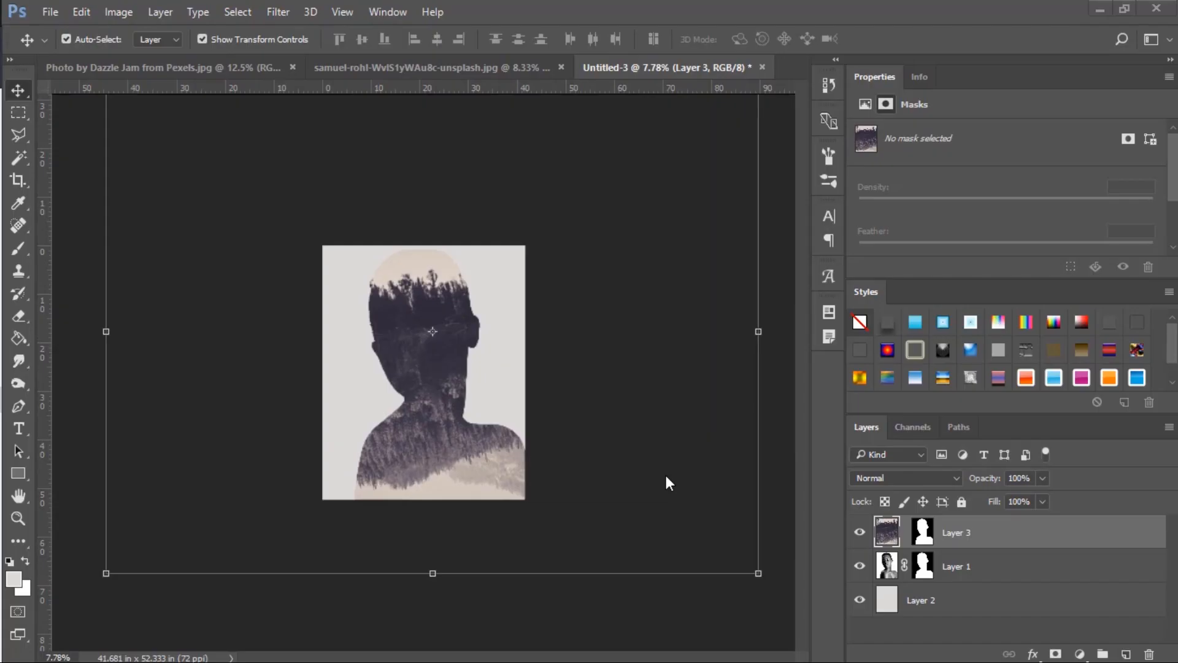
key("ctrl+0")
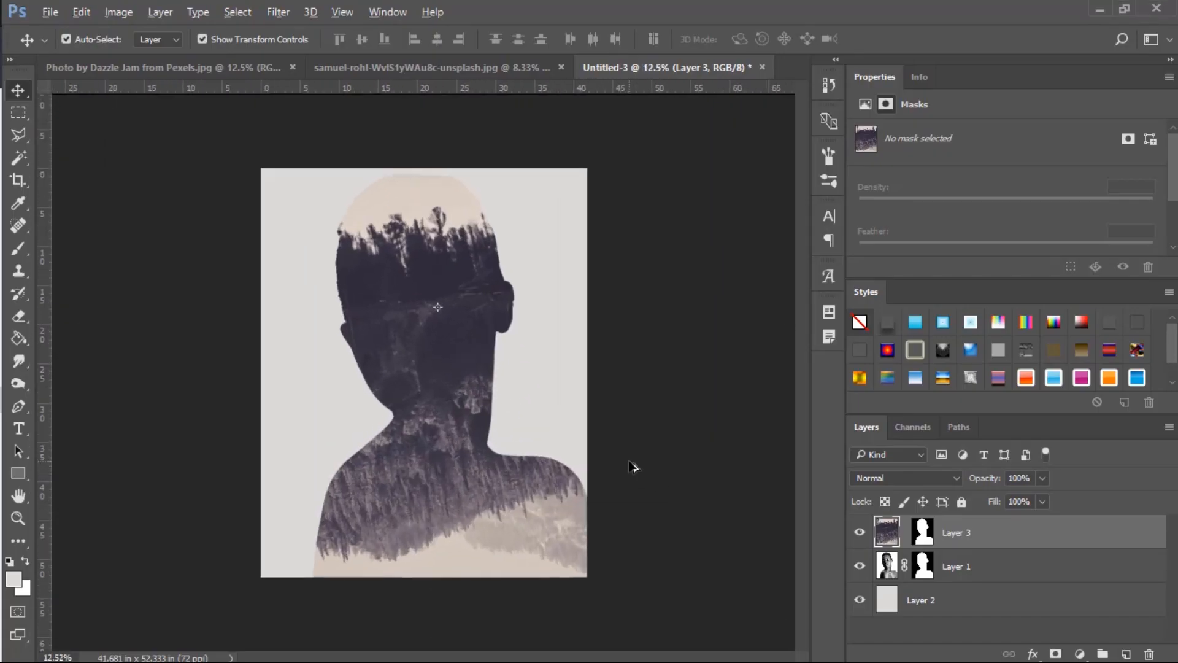
Duplicate the portrait layer as Layer 1 copy and move the copy above the forest layer.
right_click(990, 566)
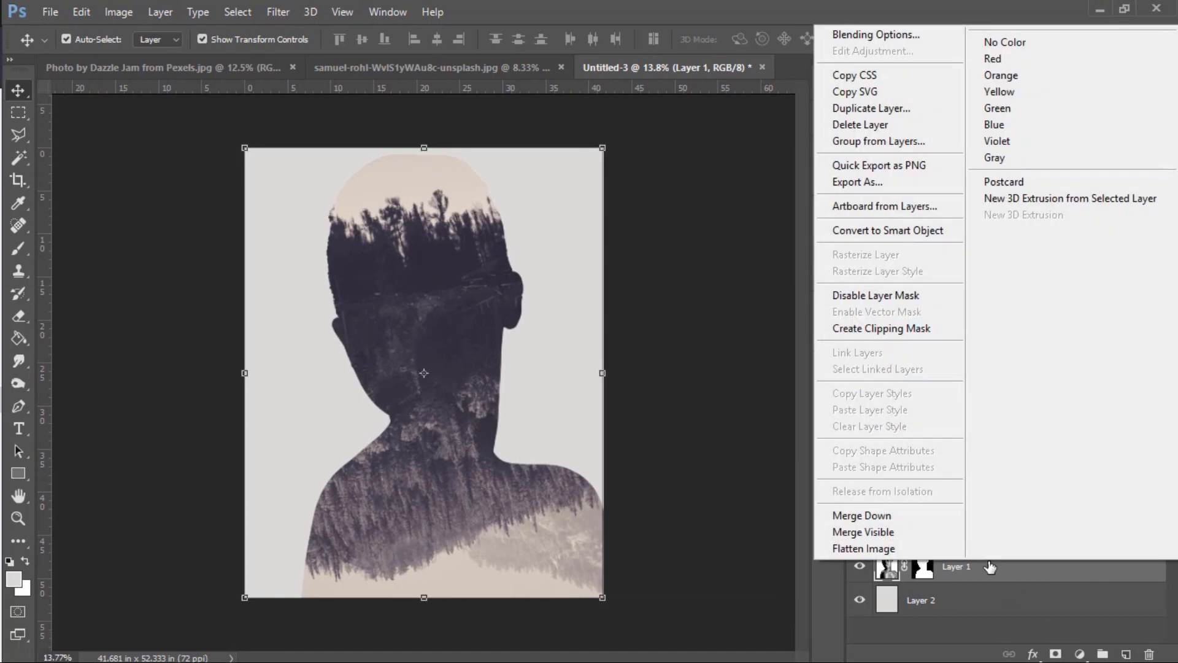
left_click(872, 108)
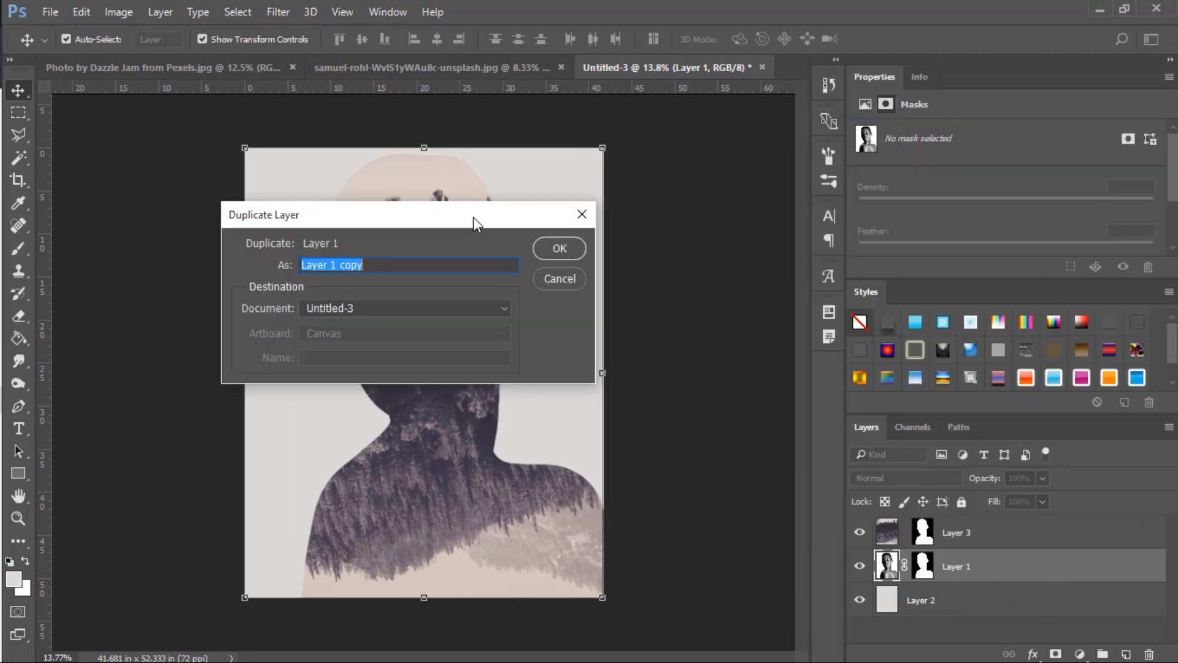
left_click(545, 252)
left_click_drag(987, 574, 989, 522)
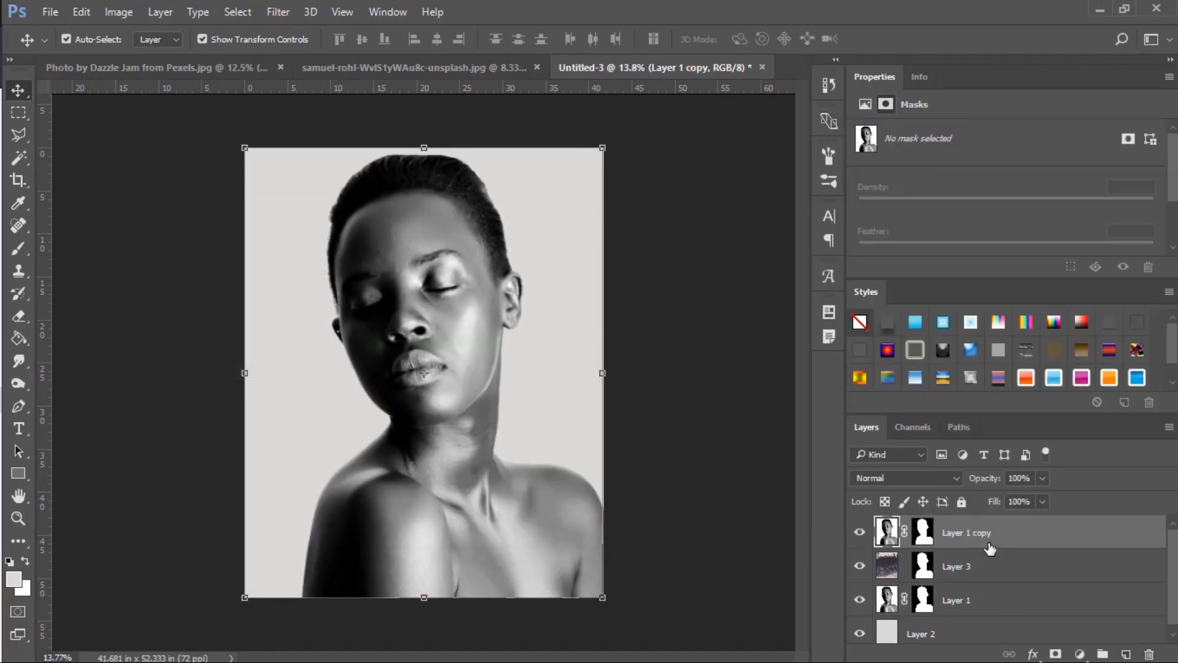
Darken the portrait copy with a Levels adjustment, setting the shadow input level to 107.
left_click(118, 13)
mouse_move(148, 56)
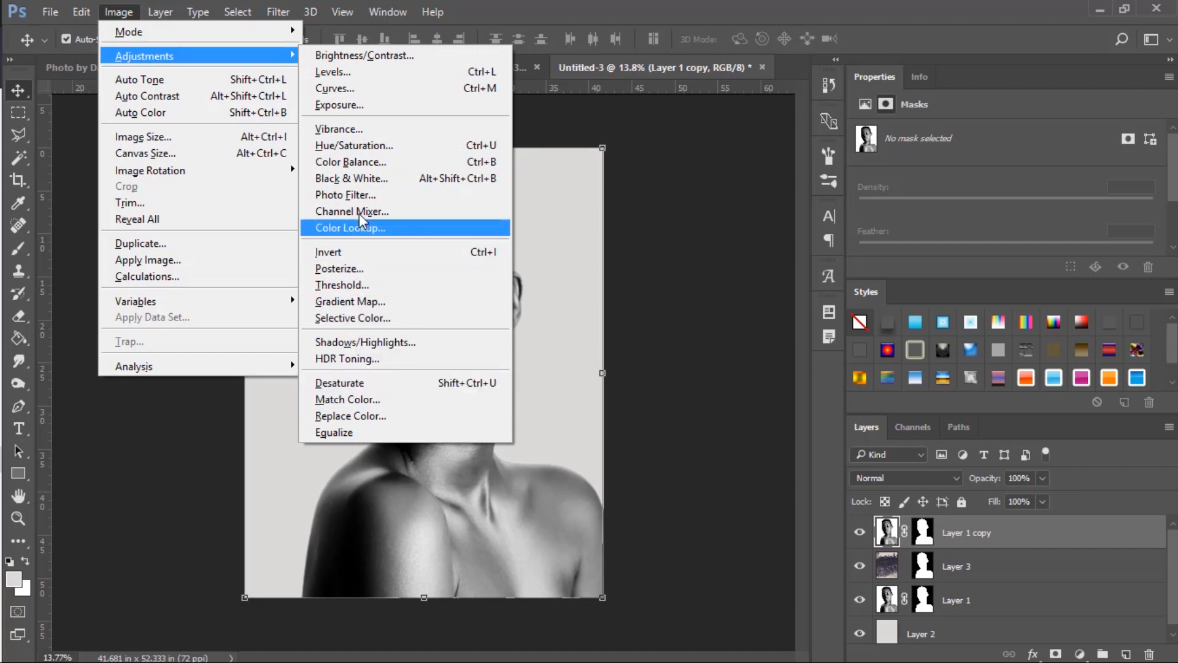
left_click(351, 71)
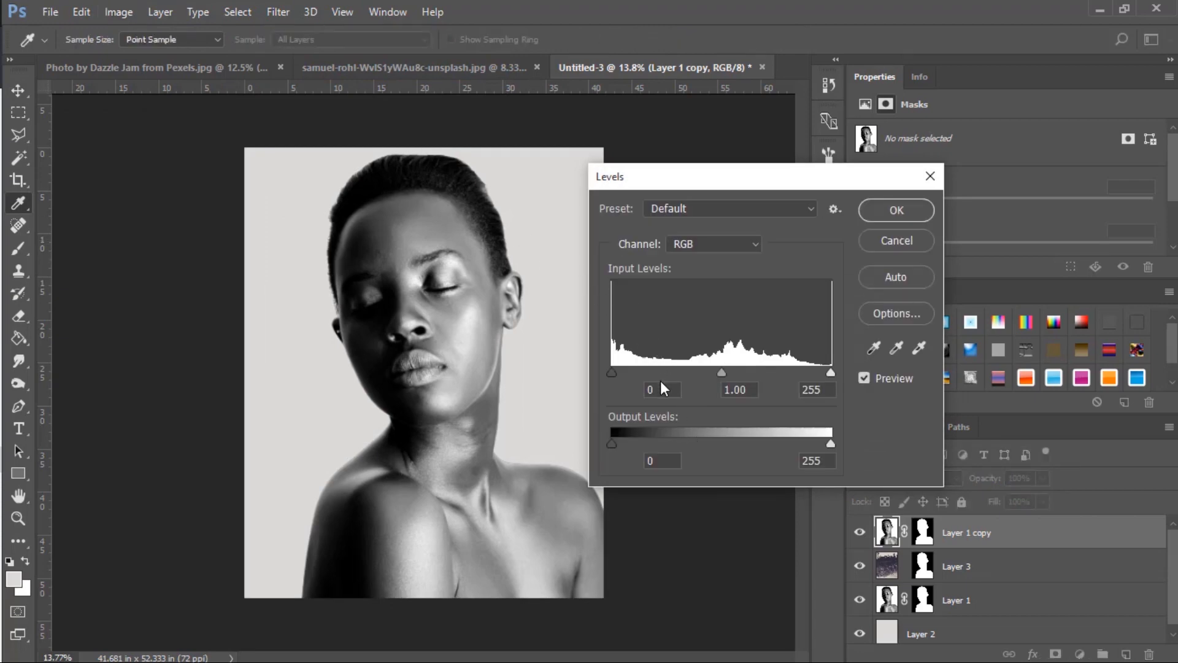
left_click_drag(662, 390, 644, 375)
left_click_drag(643, 375, 682, 382)
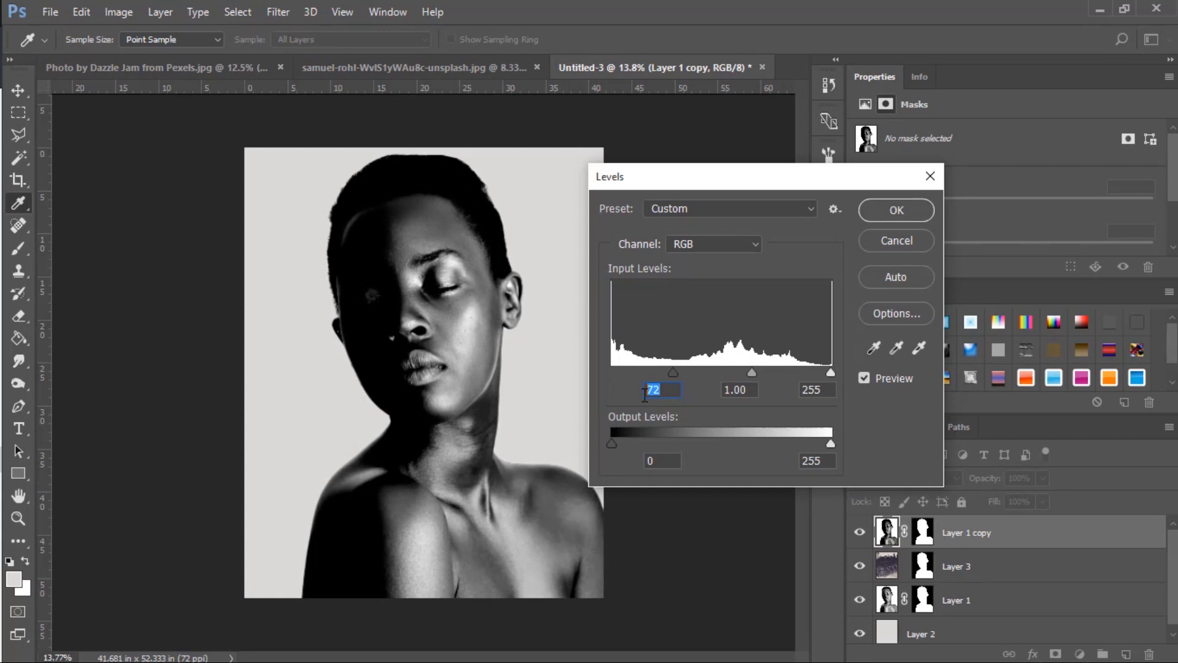
type("117")
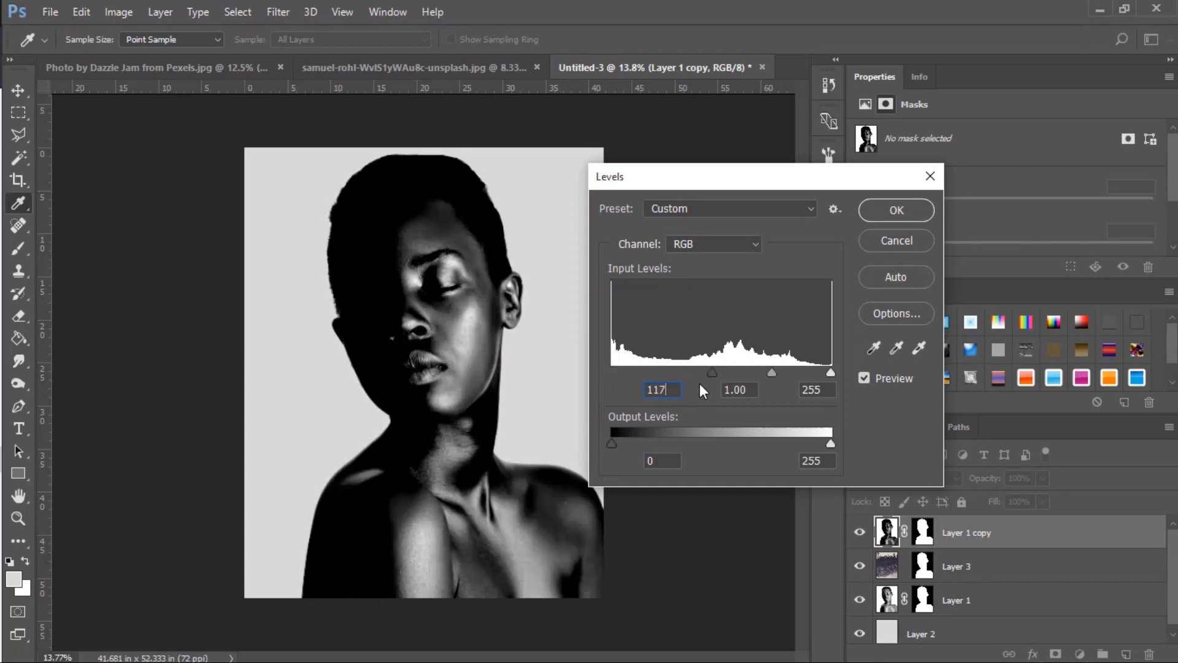
mouse_move(713, 373)
left_mouse_down()
mouse_move(701, 389)
mouse_move(718, 390)
left_mouse_up()
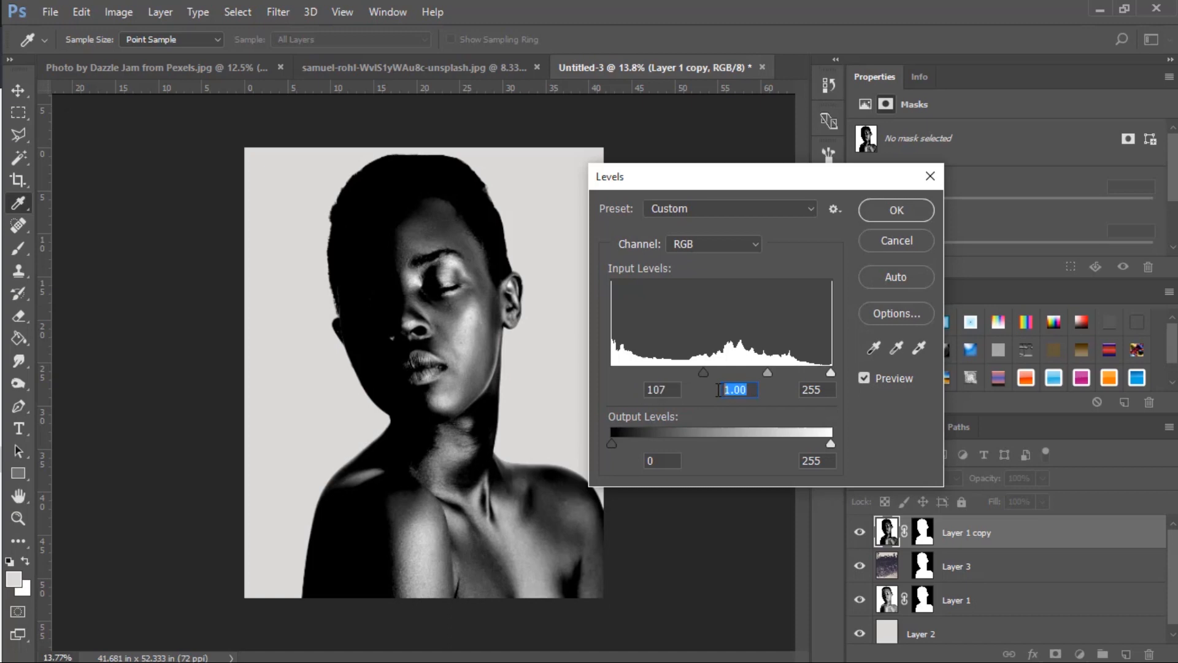
Set the Levels midtone input to 0.73 and apply the adjustment to the portrait copy.
type("0.73")
key("BackSpace")
type("9")
left_click_drag(778, 374, 770, 373)
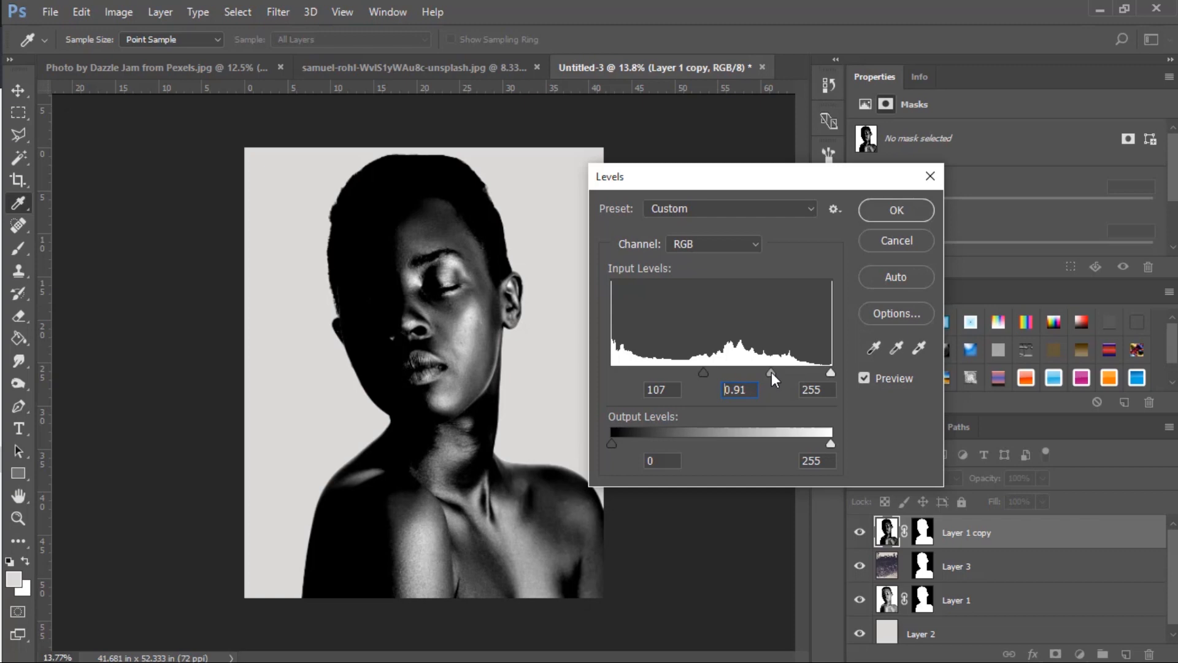
double_click(739, 391)
type("73")
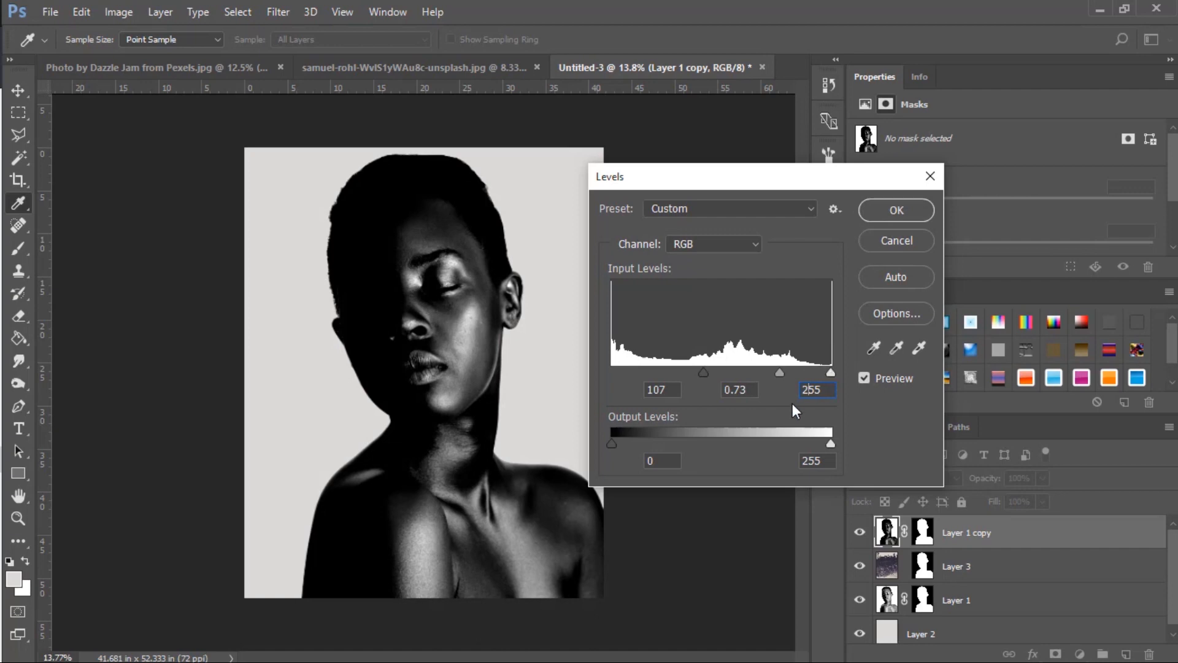
type("v")
left_click(896, 210)
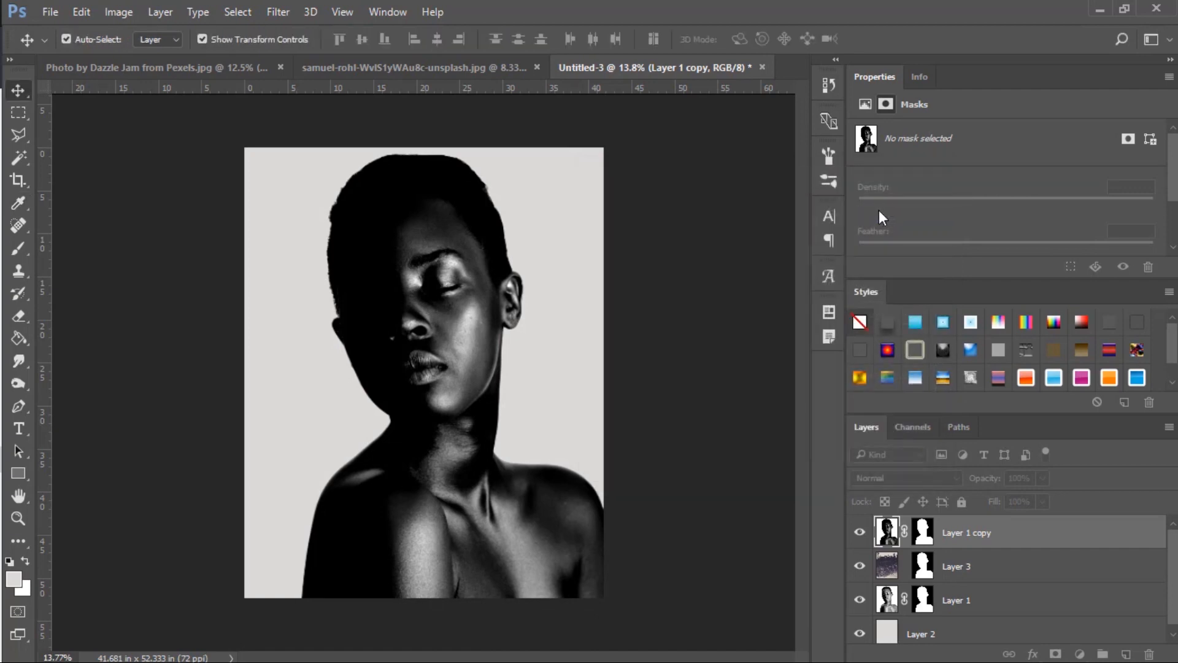
Colorize the portrait copy with Hue/Saturation, using a hue of 212 and a saturation slightly below 25.
left_click(119, 12)
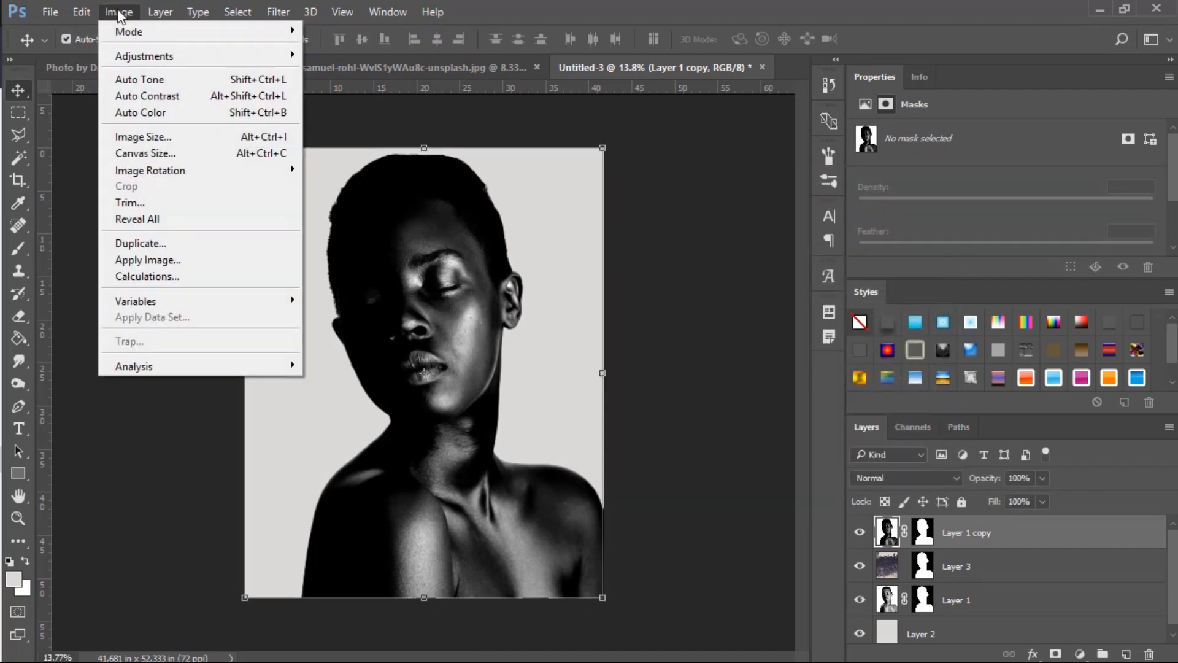
mouse_move(154, 57)
left_click(354, 146)
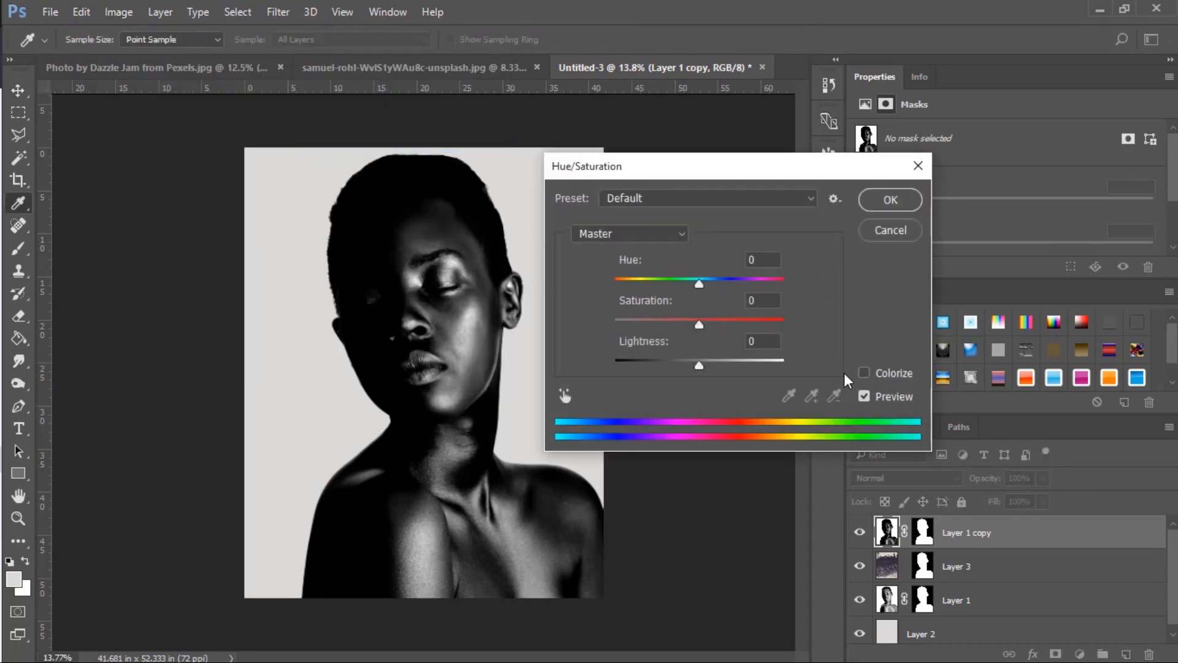
left_click(864, 371)
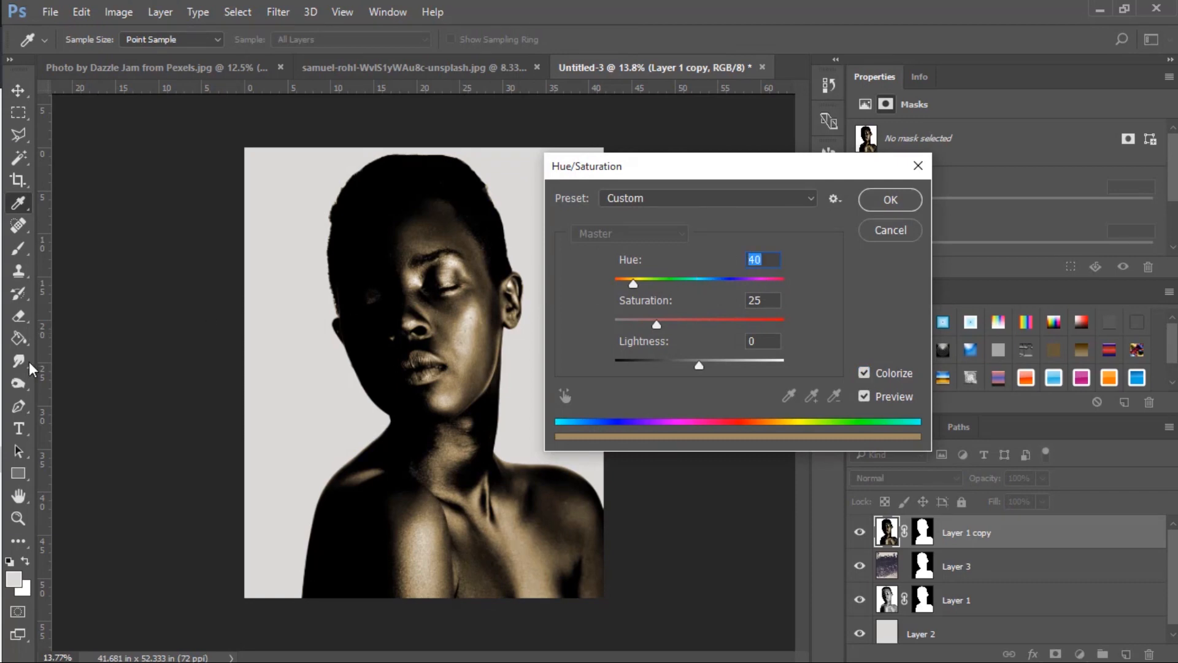
type("212")
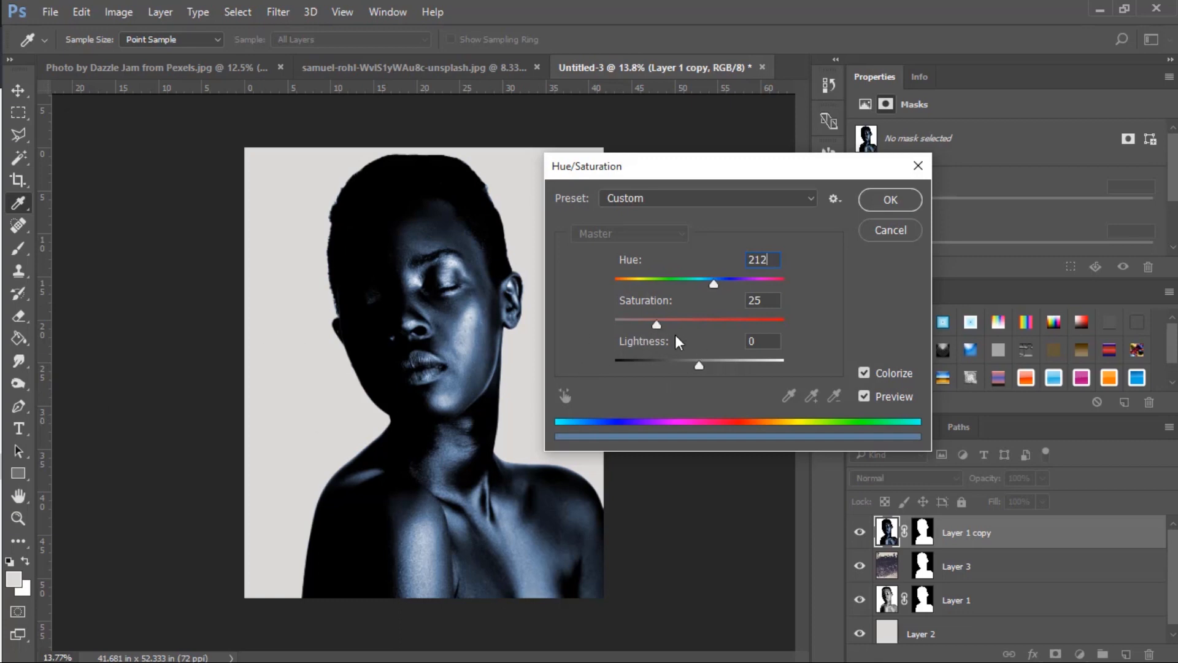
left_click_drag(654, 325, 644, 326)
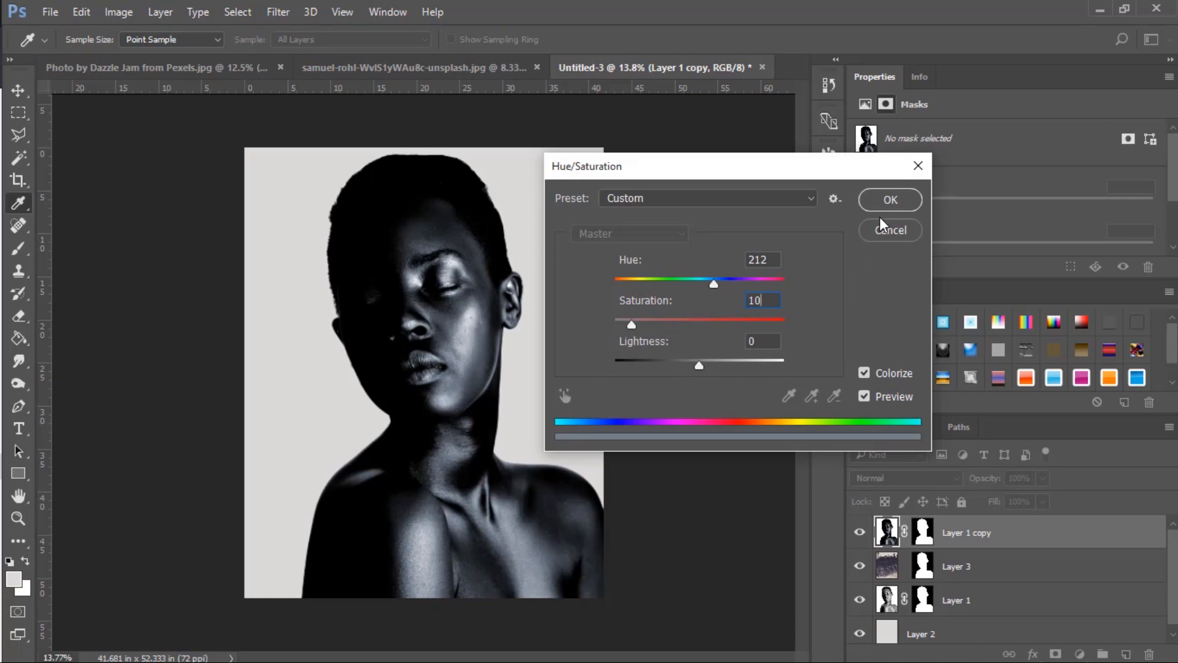
left_click(890, 200)
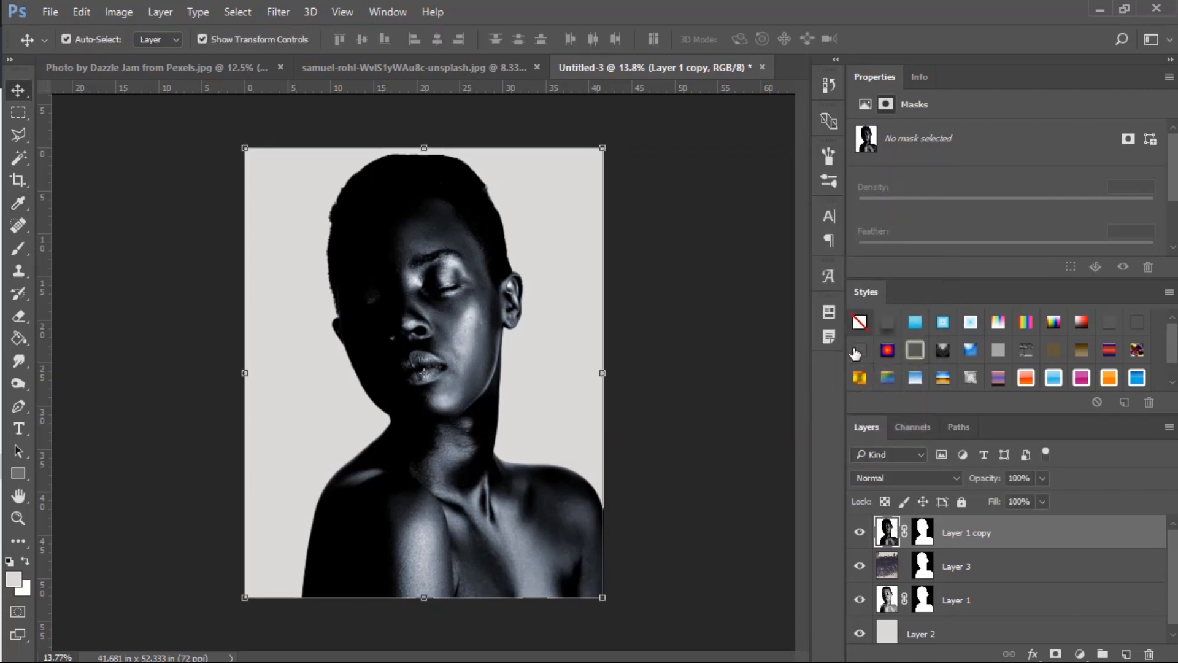
Apply the portrait copy's layer mask and set that layer's blend mode to Screen.
right_click(927, 540)
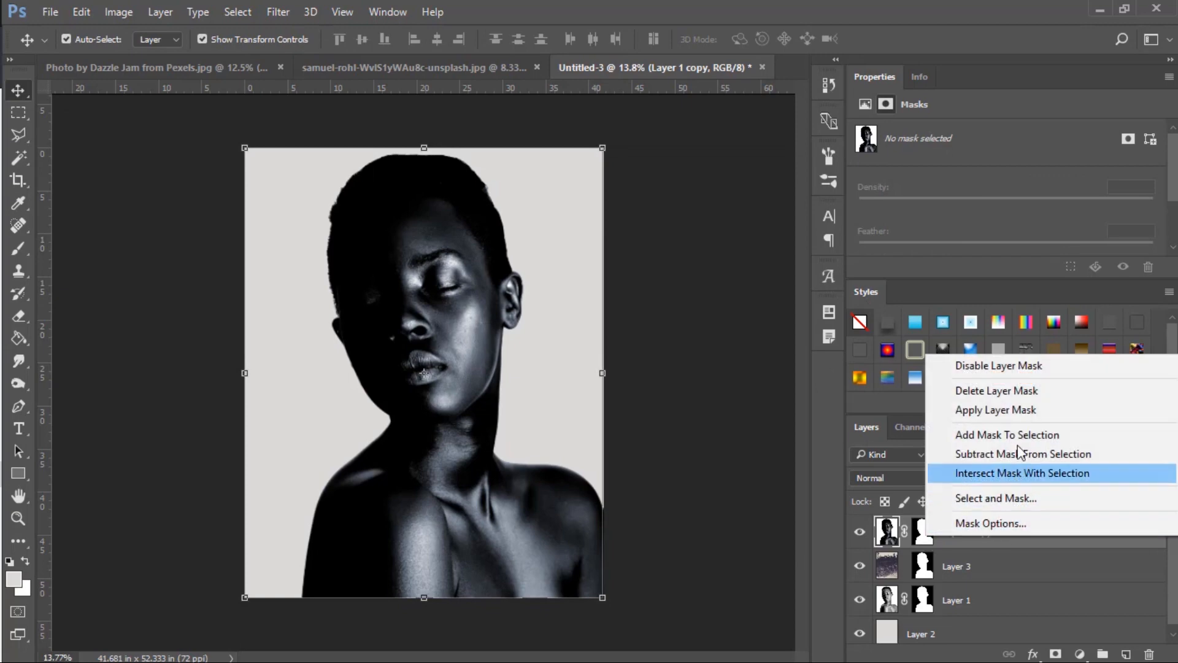
left_click(1014, 408)
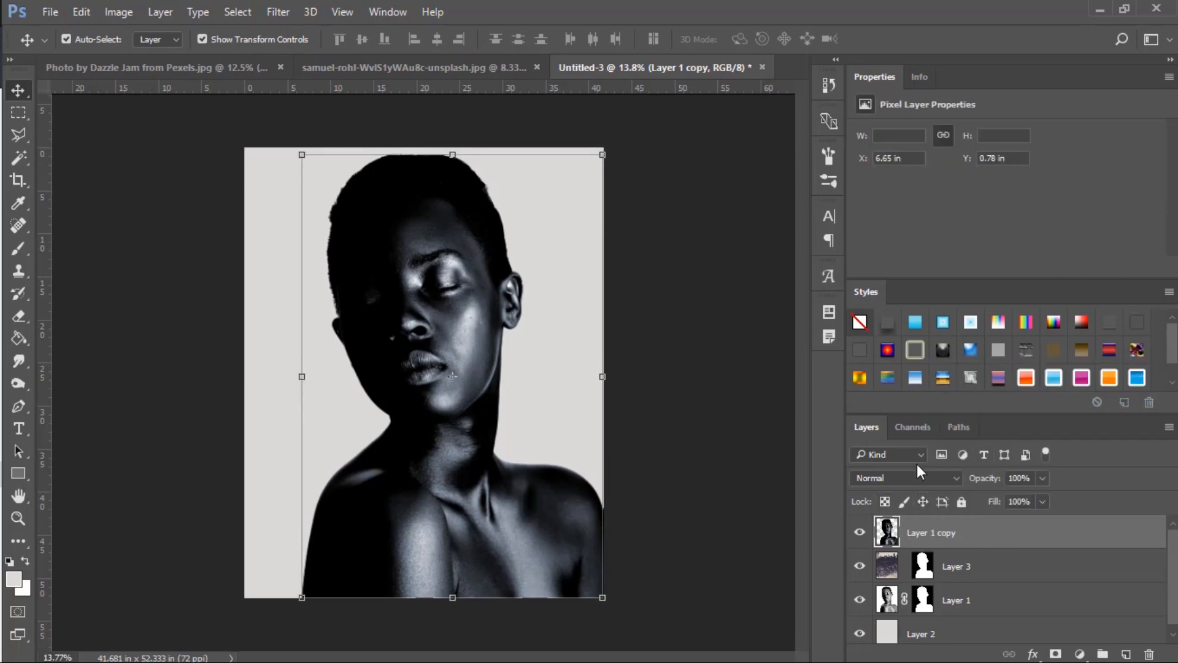
left_click(910, 479)
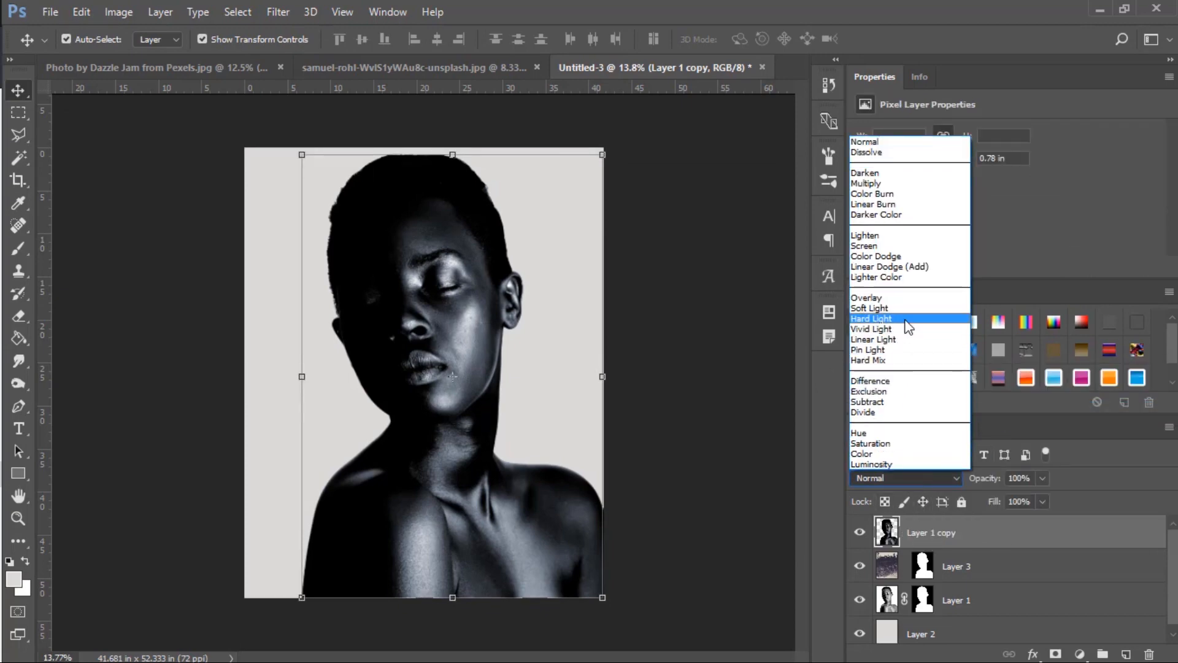
left_click(897, 246)
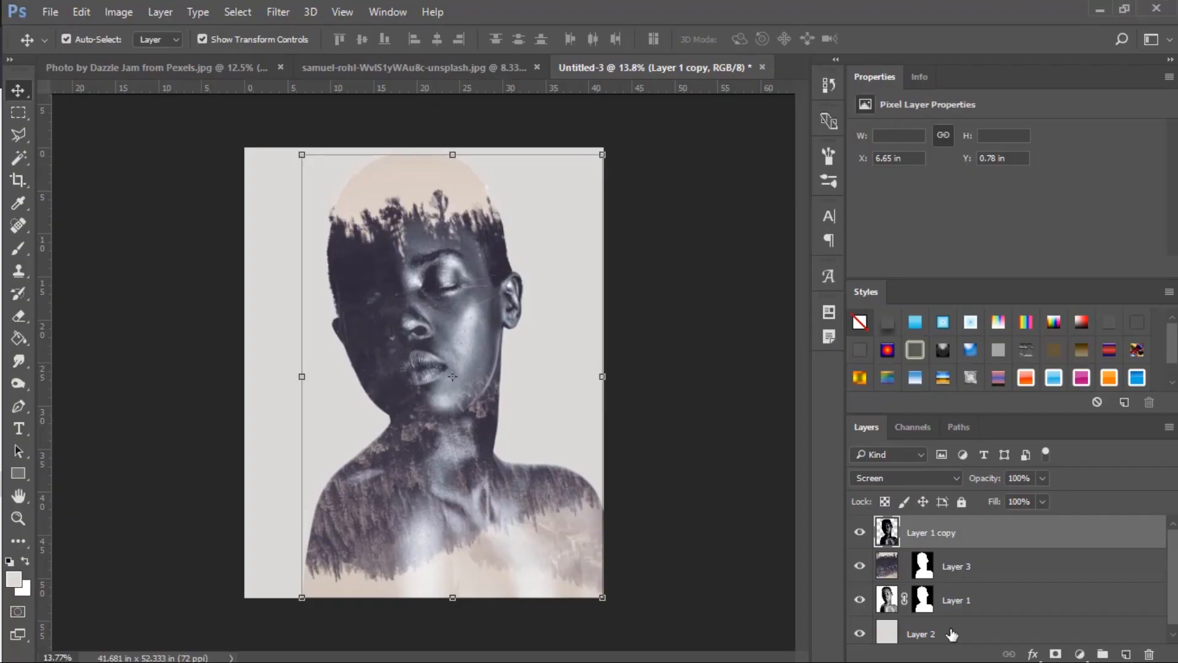
Move the light gray layer above the original portrait and load the forest layer's mask as a selection.
left_click_drag(952, 634, 944, 583)
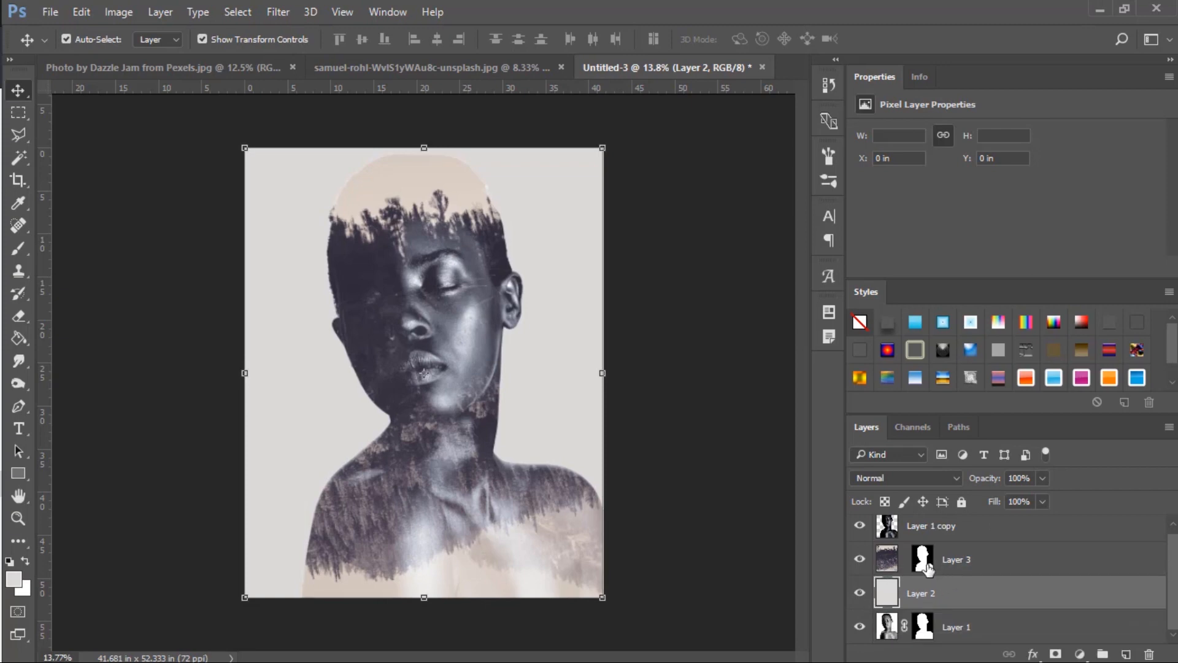
left_click(923, 560)
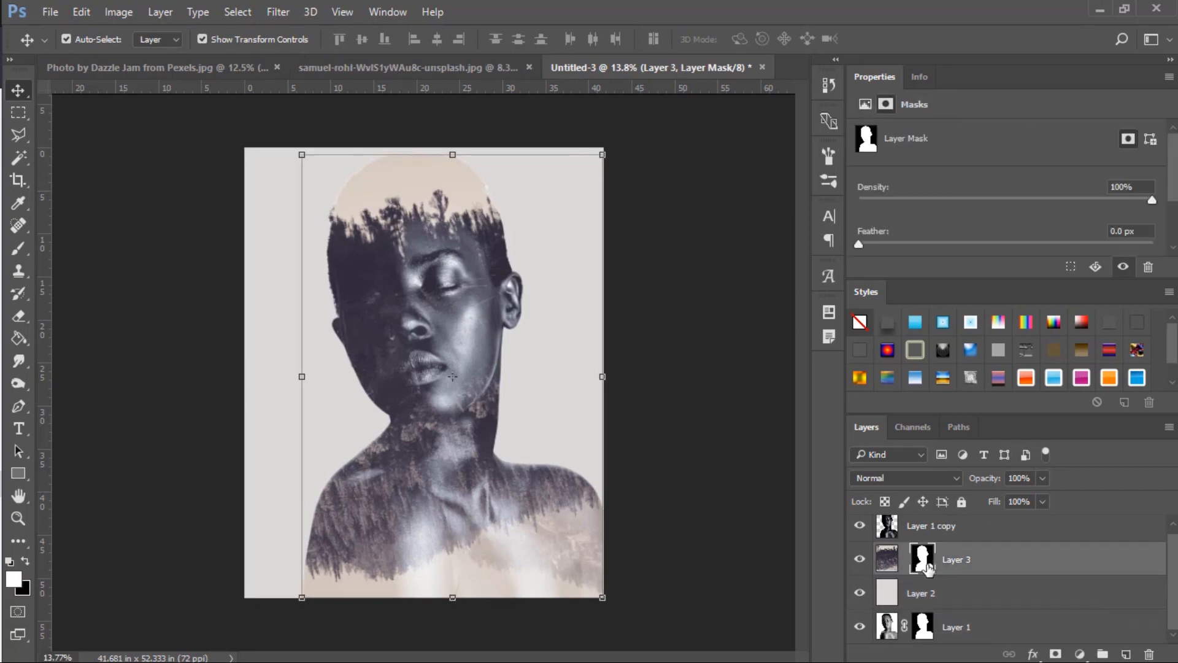
left_click(926, 563, "ctrl")
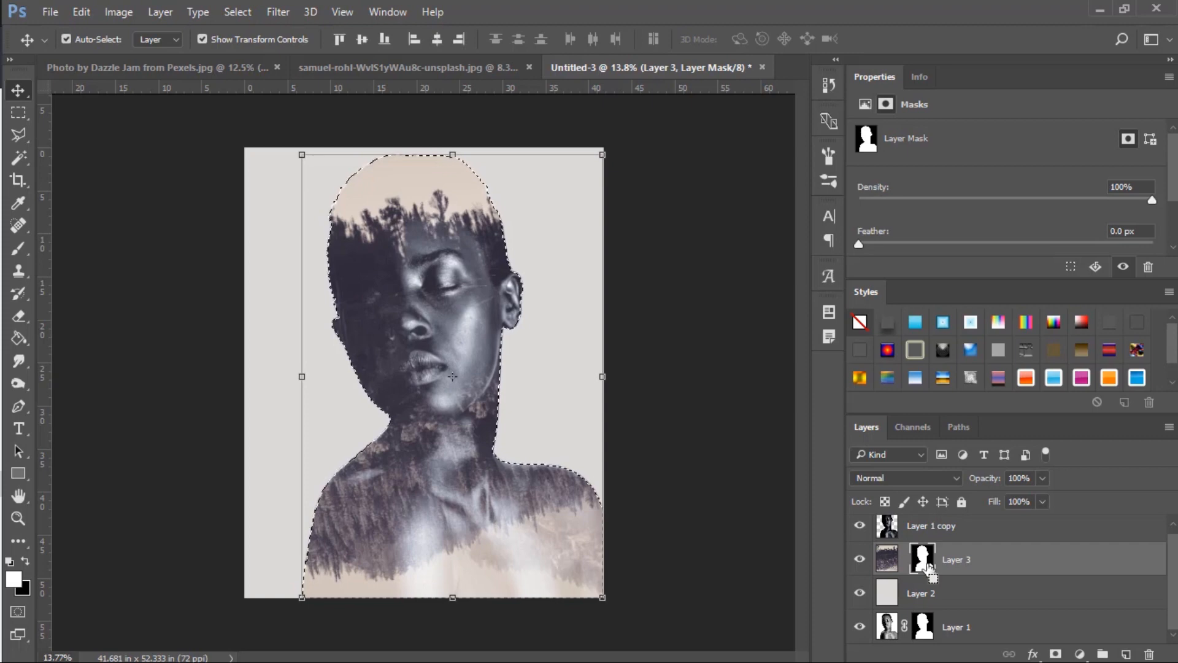
scroll(902, 560, "up", 1)
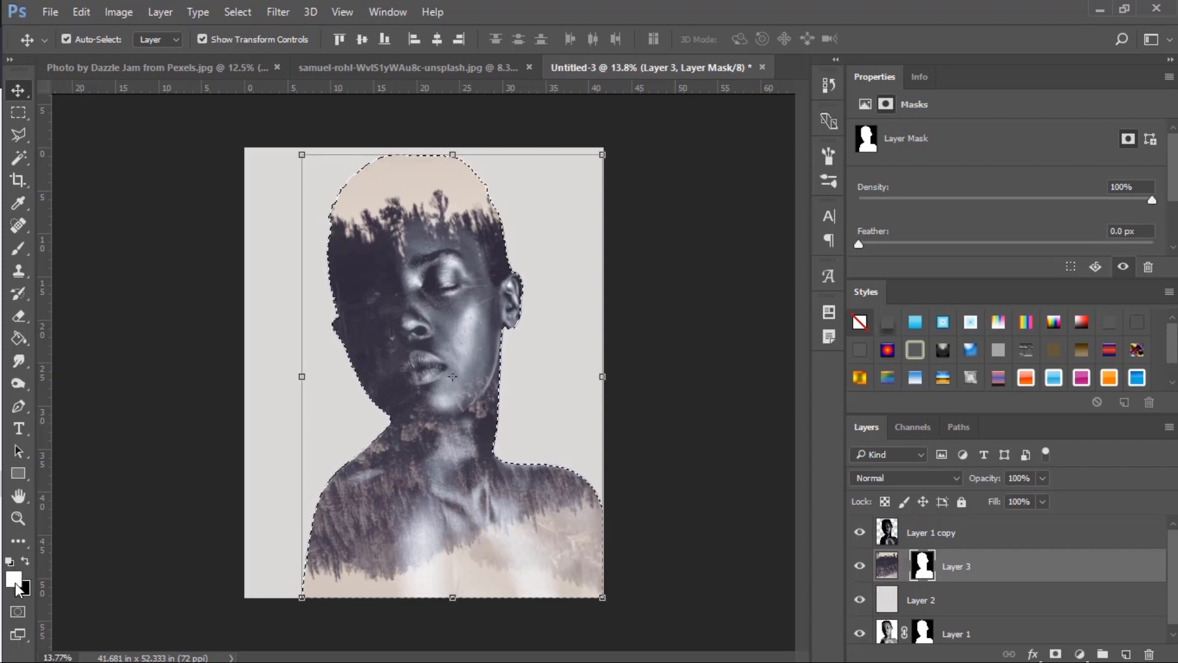
Choose a soft round brush of 409 px with 0% hardness for painting on the forest layer's mask.
key("i")
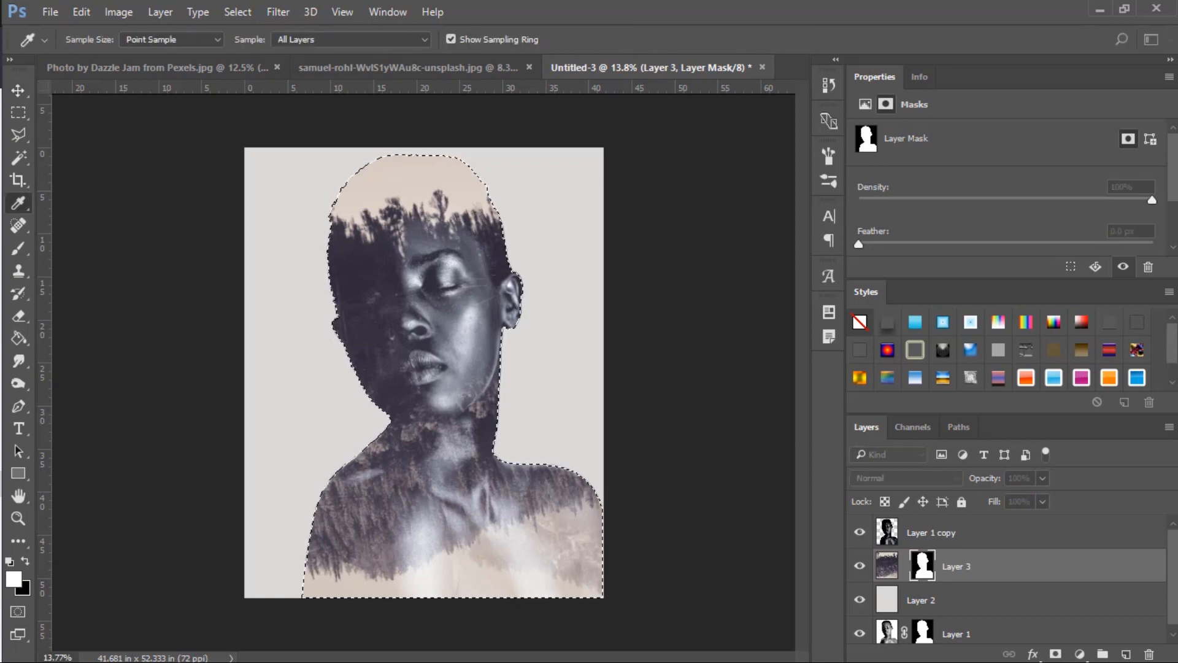
key("v")
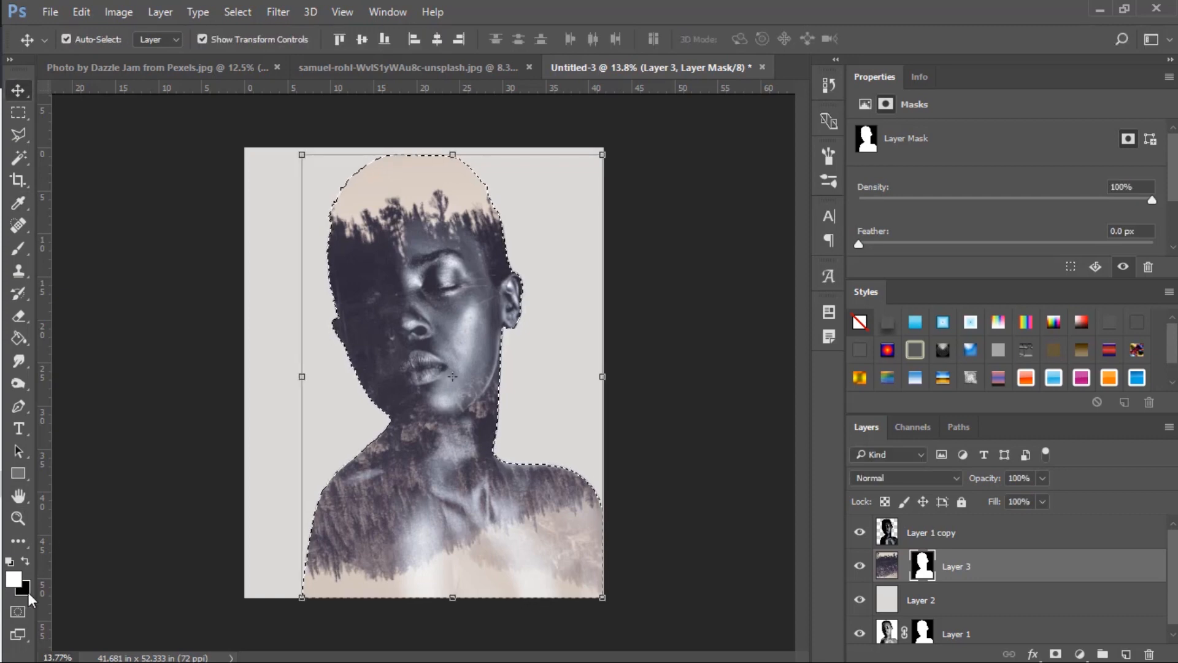
left_click(18, 248)
right_click(315, 271)
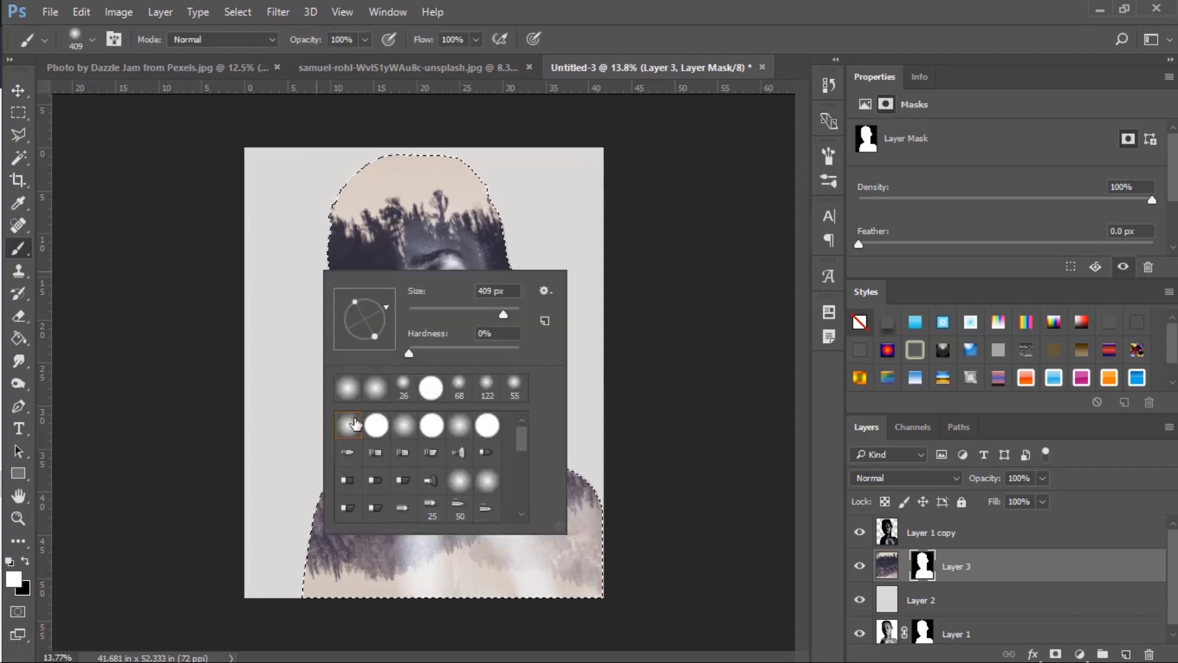
left_click(347, 176)
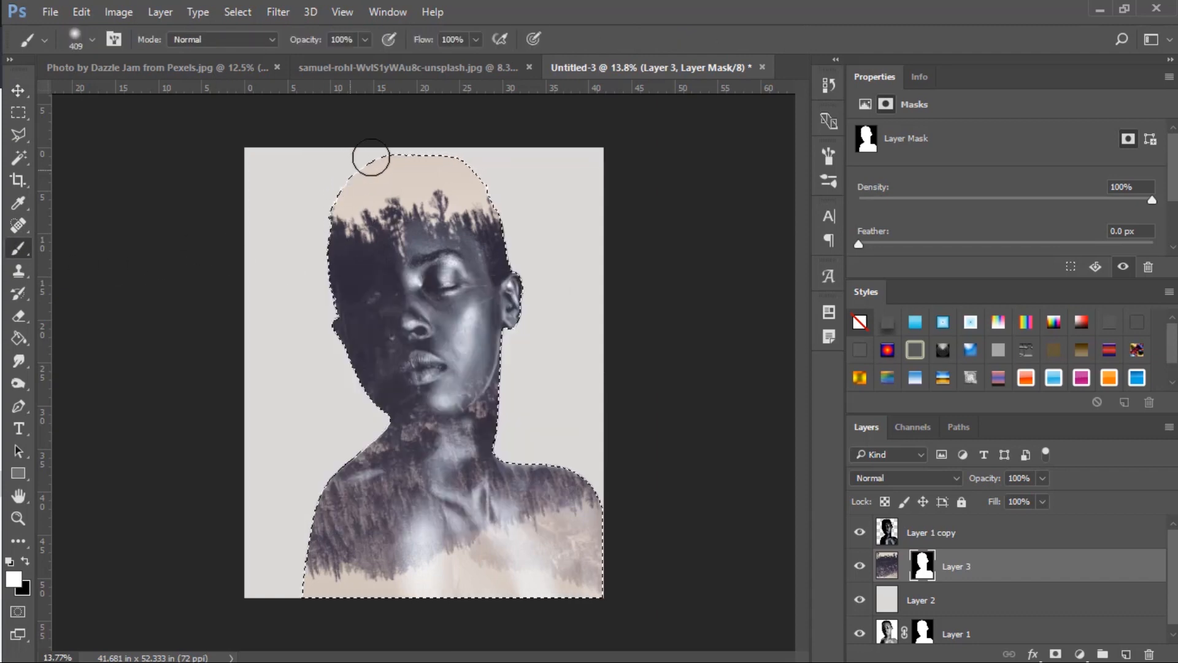
Paint black on the forest layer's mask to hide the beige sky above the treeline inside the head selection.
left_click(25, 562)
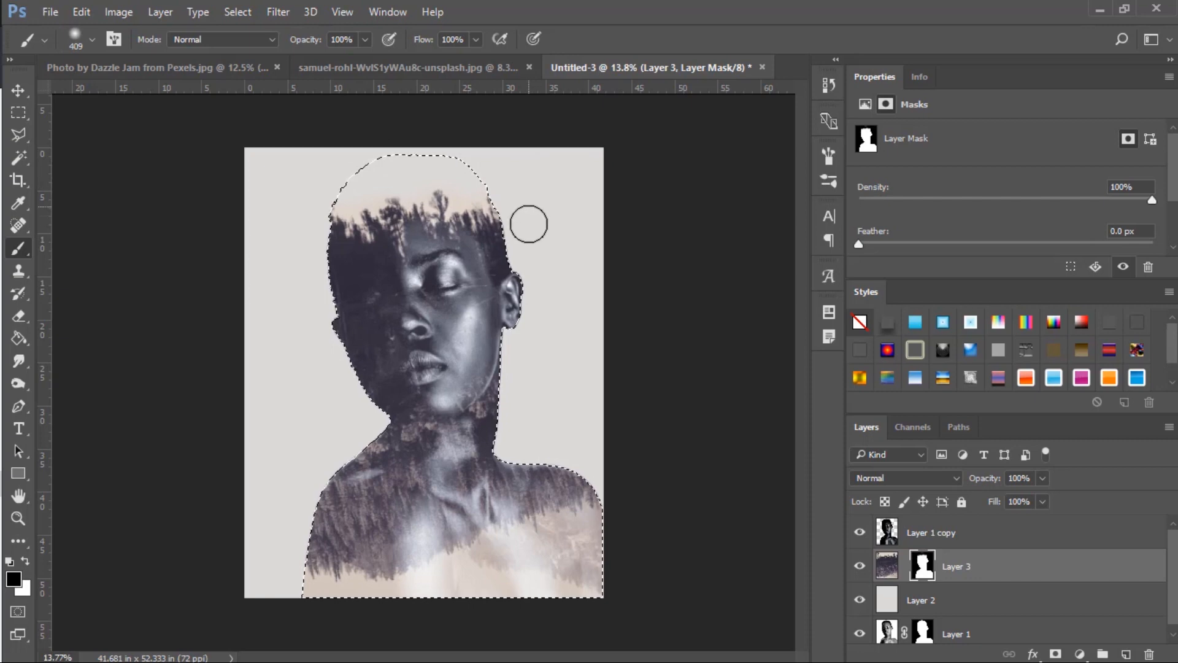
scroll(510, 128, "up", 5)
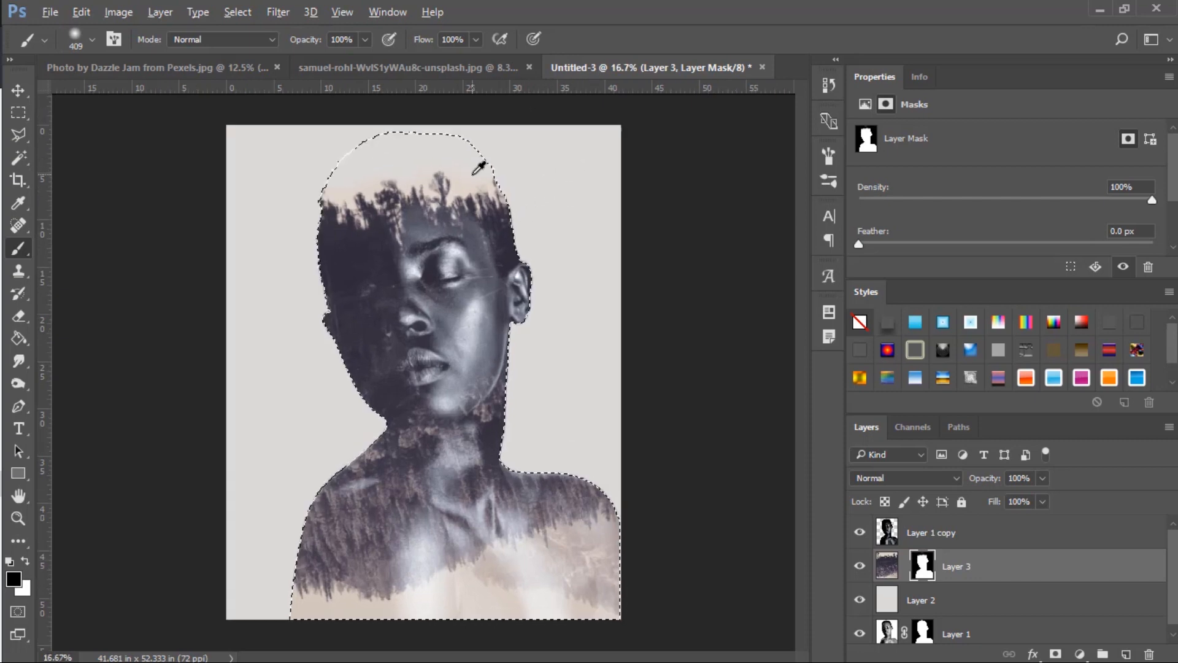
scroll(479, 169, "up", 2)
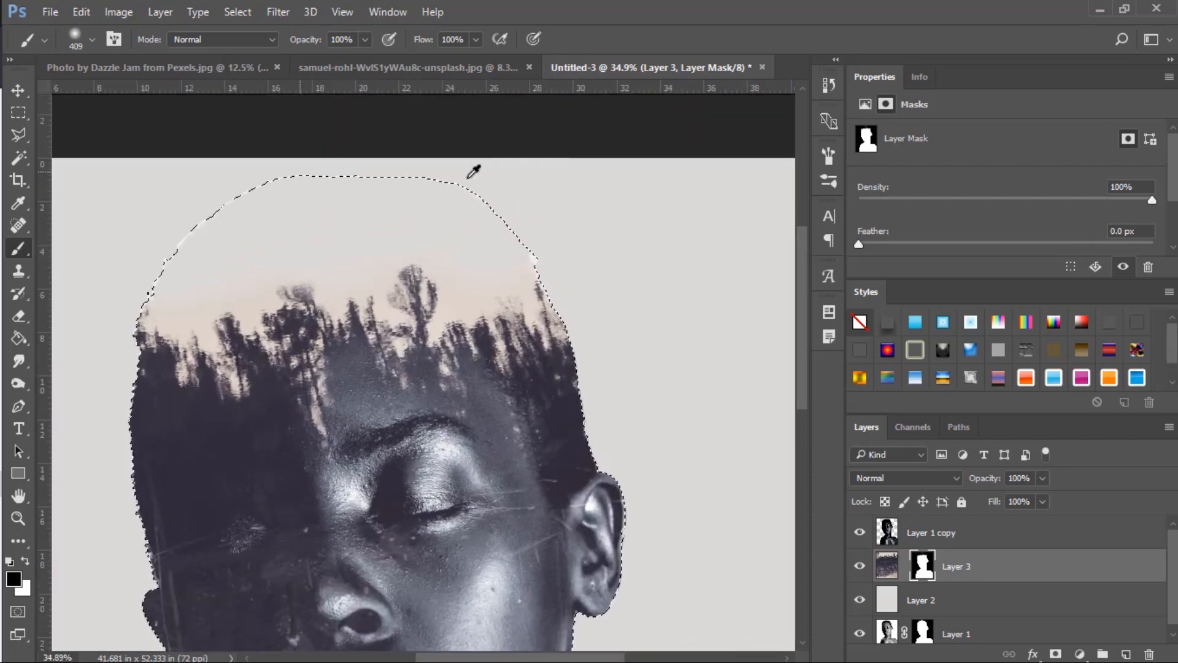
scroll(309, 218, "up", 4)
scroll(310, 218, "down", 1)
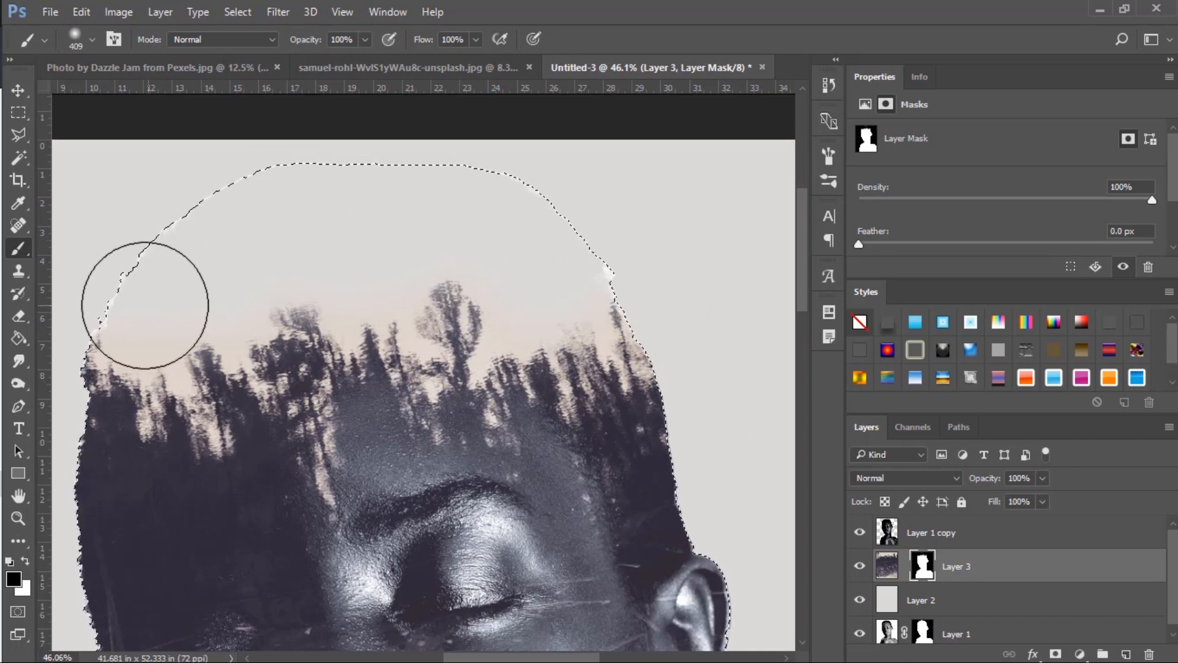
scroll(377, 315, "down", 2)
scroll(531, 326, "up", 2)
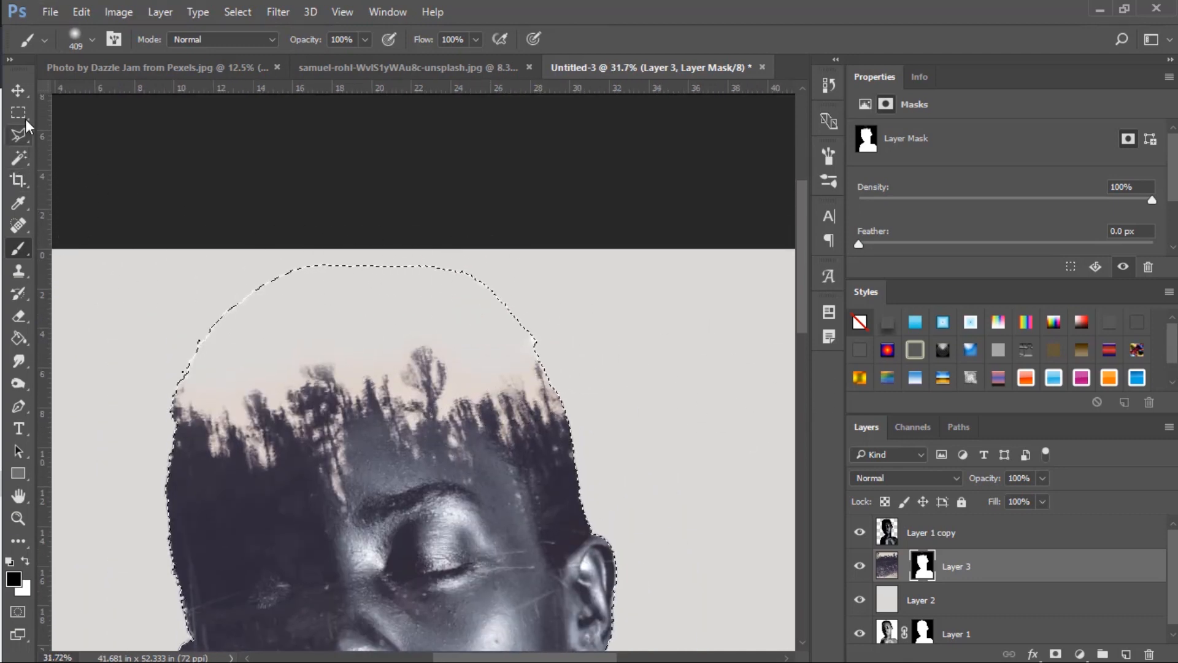
Deselect and erase the thin white outline around the crown of the head on the portrait copy with a 135 px eraser.
left_click(19, 112)
left_click(350, 355)
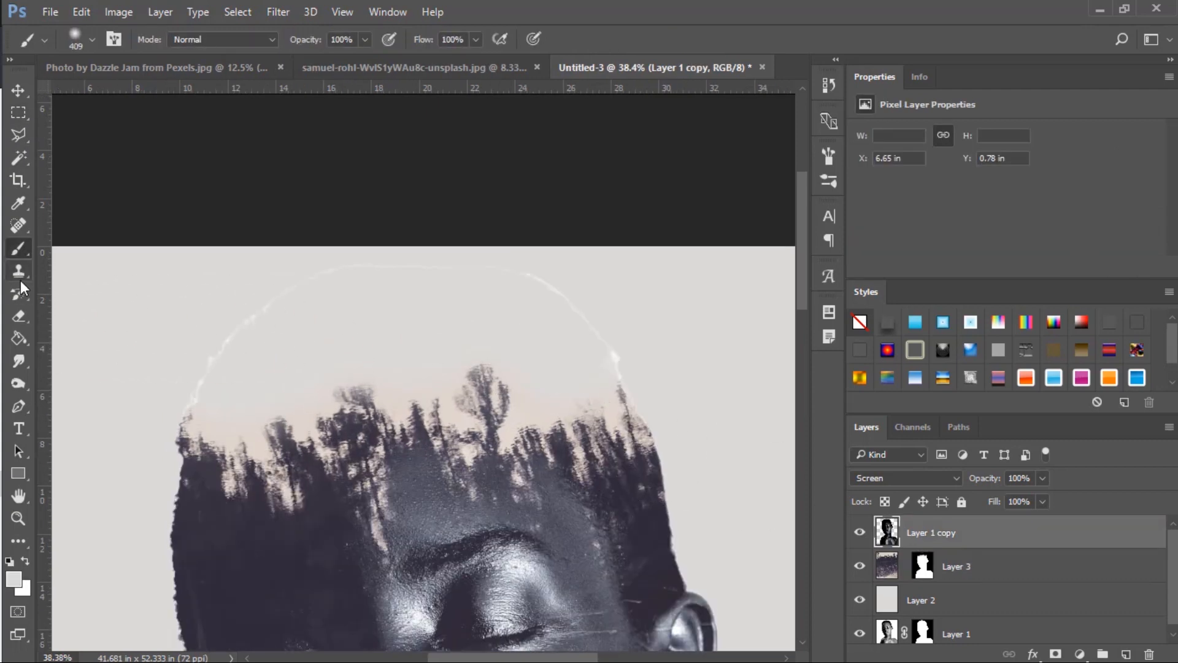
left_click(18, 317)
right_click(357, 312, "alt")
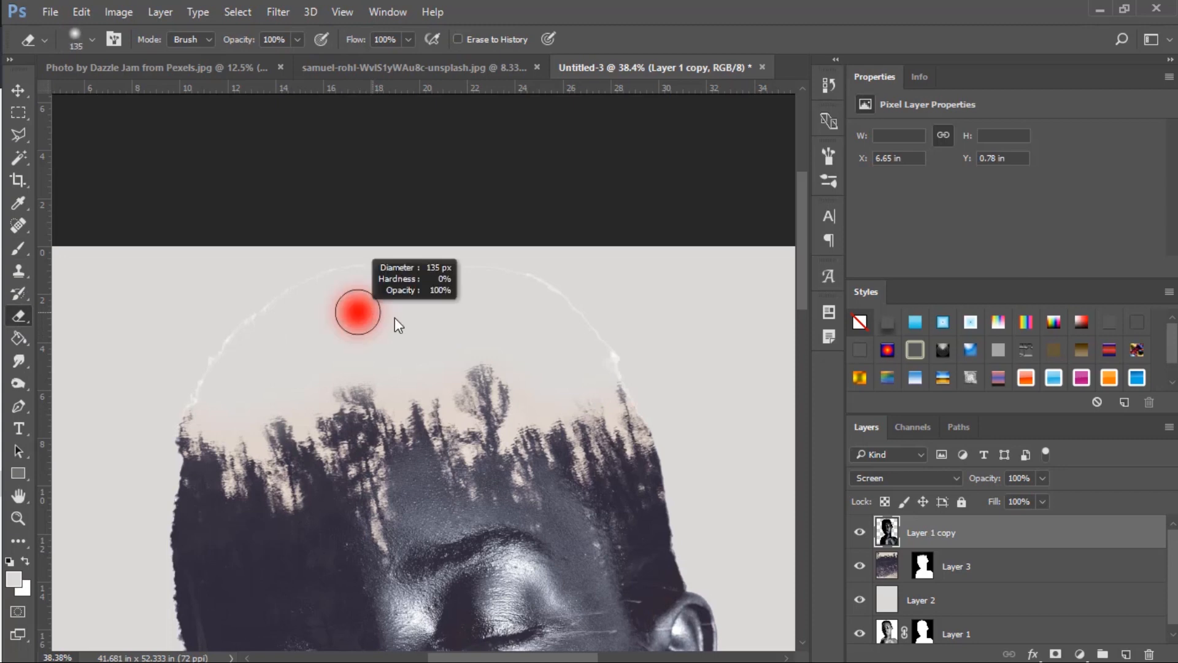
right_click(519, 304)
left_click(425, 289)
mouse_move(565, 300)
left_mouse_down()
mouse_move(618, 350)
mouse_move(602, 360)
mouse_move(621, 366)
left_mouse_up()
mouse_move(546, 299)
left_mouse_down()
mouse_move(503, 274)
mouse_move(515, 281)
mouse_move(424, 262)
mouse_move(294, 281)
mouse_move(346, 277)
mouse_move(257, 320)
mouse_move(223, 368)
mouse_move(229, 349)
mouse_move(177, 382)
mouse_move(268, 386)
left_mouse_up()
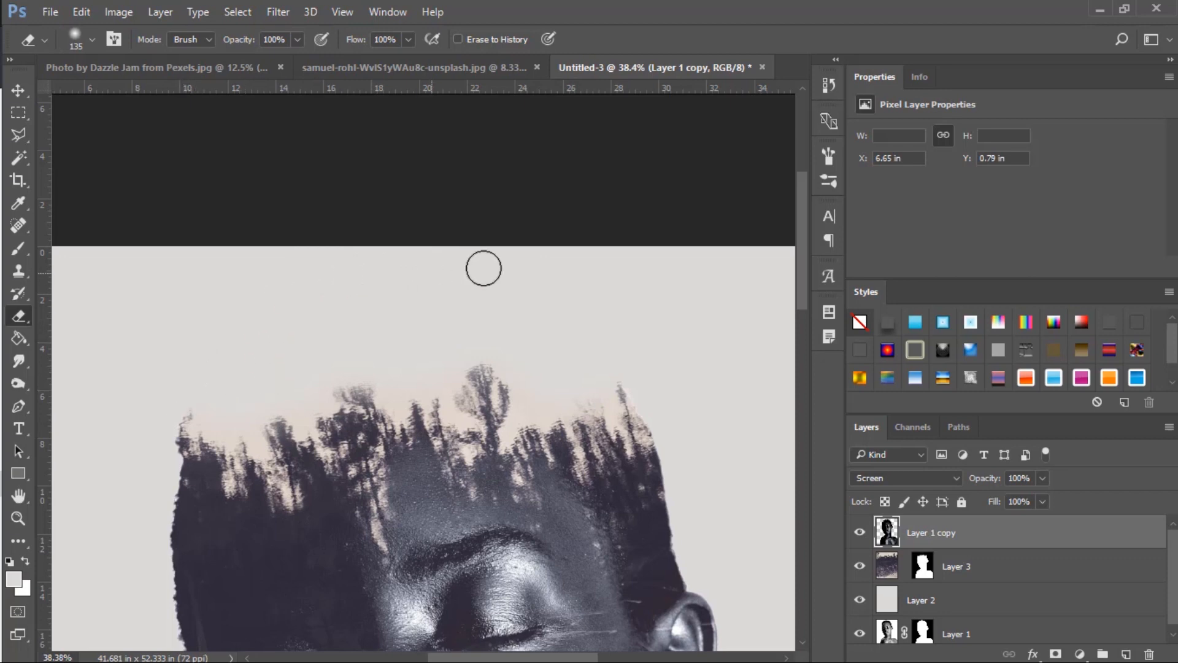
Enlarge the eraser to 333 px and erase leftover traces of the portrait copy above the treetops.
right_click(298, 336, "alt")
left_click_drag(326, 327, 389, 335)
mouse_move(266, 328)
left_mouse_down()
mouse_move(473, 297)
mouse_move(568, 299)
left_mouse_up()
scroll(518, 321, "down", 5)
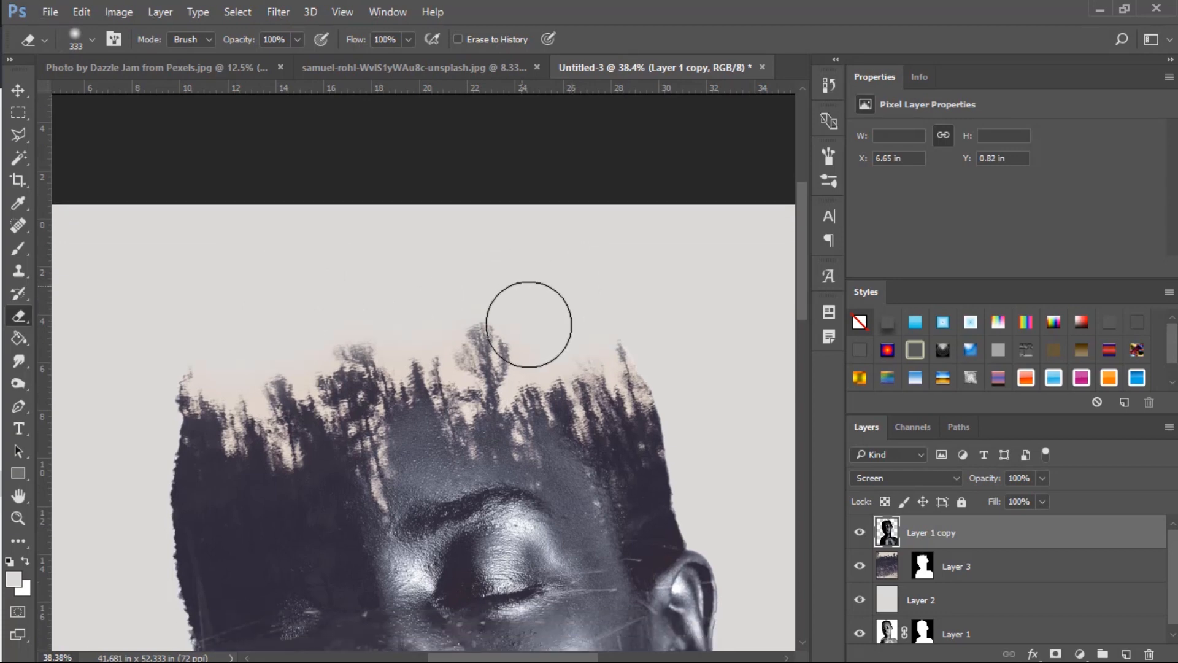
Paint black on the forest layer's mask with a 185 px soft brush to fade the remaining sky around the treetops.
scroll(553, 310, "up", 2, "alt")
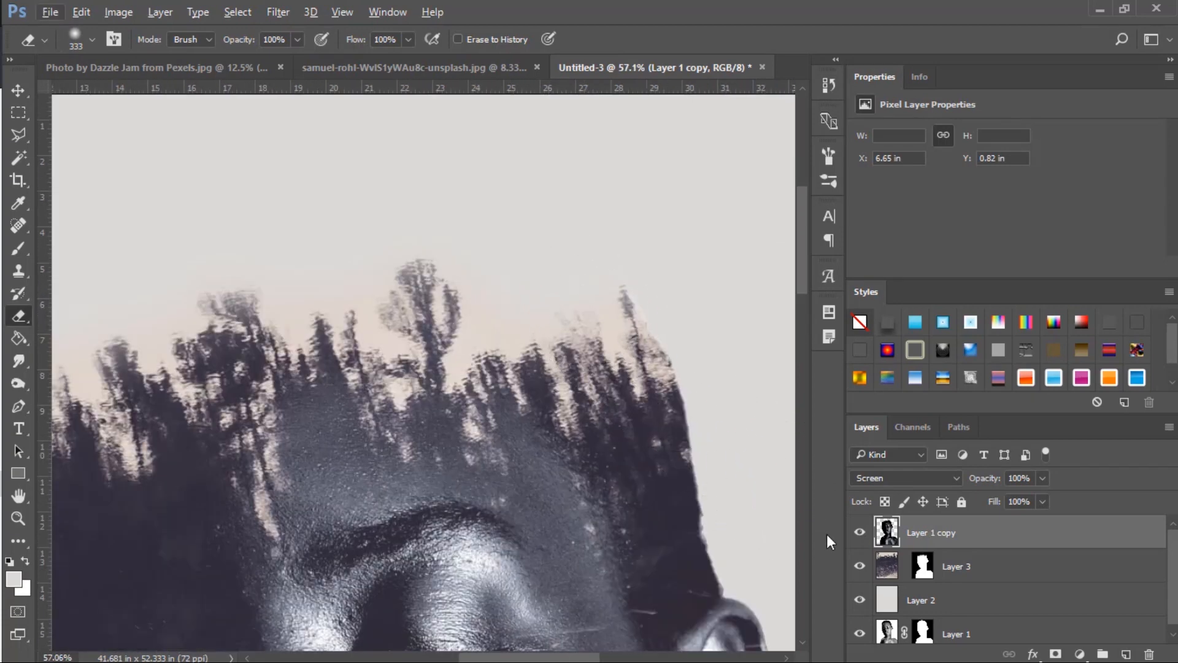
left_click(928, 571)
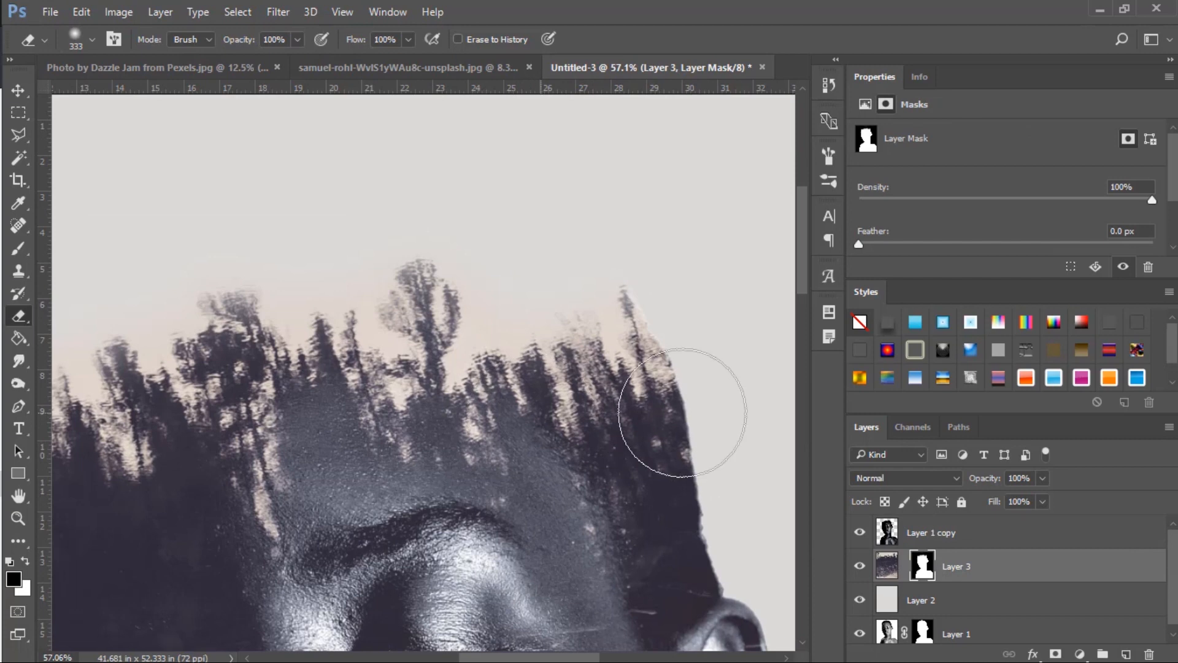
left_click(18, 248)
mouse_move(531, 246)
left_mouse_down()
mouse_move(461, 252)
mouse_move(481, 264)
mouse_move(493, 311)
mouse_move(484, 290)
left_mouse_up()
mouse_move(333, 301)
left_mouse_down()
mouse_move(341, 282)
mouse_move(285, 310)
mouse_move(295, 289)
mouse_move(213, 247)
left_mouse_up()
scroll(160, 320, "down", 6)
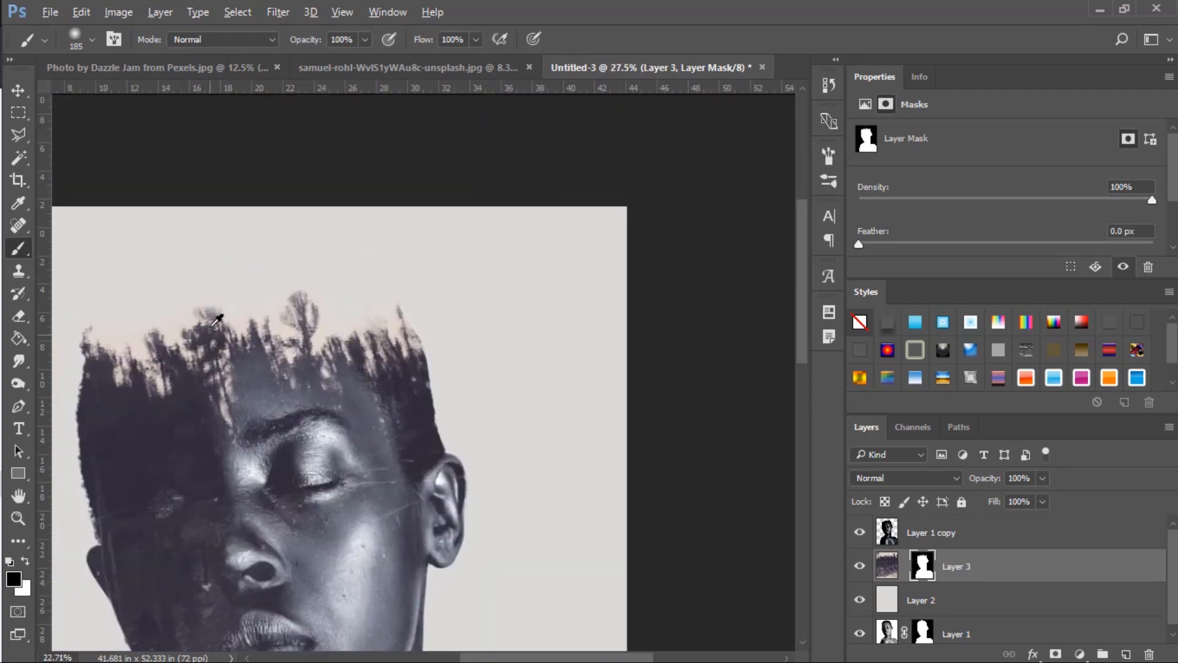
scroll(142, 328, "up", 6)
scroll(141, 328, "up", 3)
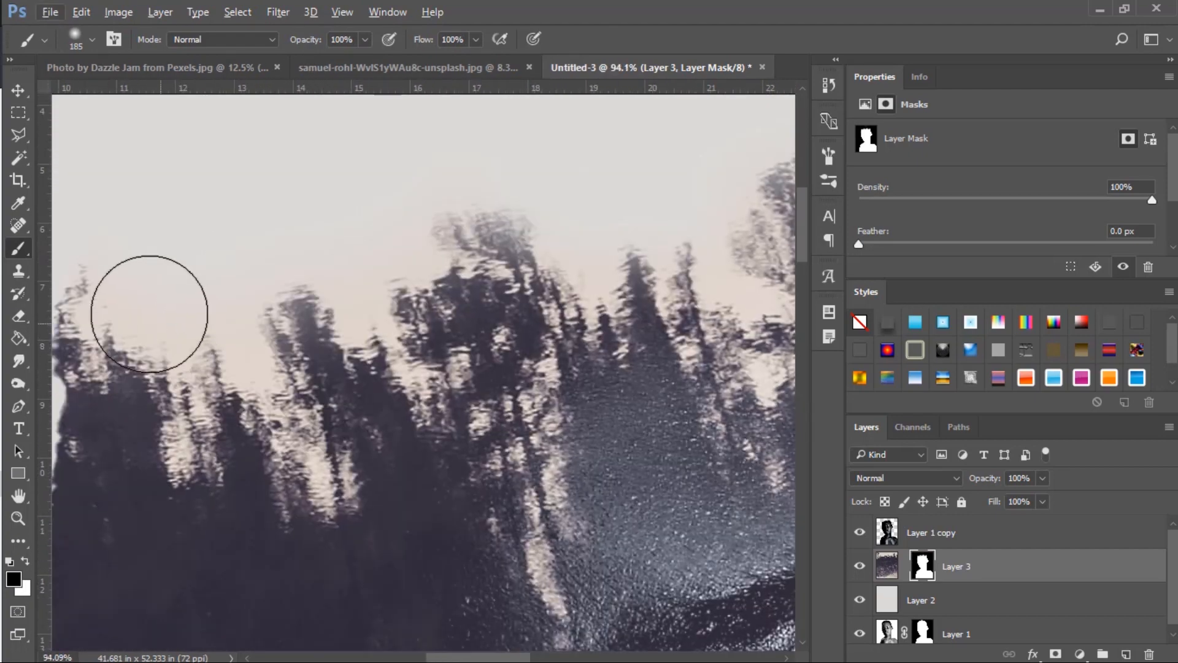
scroll(147, 307, "down", 2)
scroll(146, 286, "up", 1)
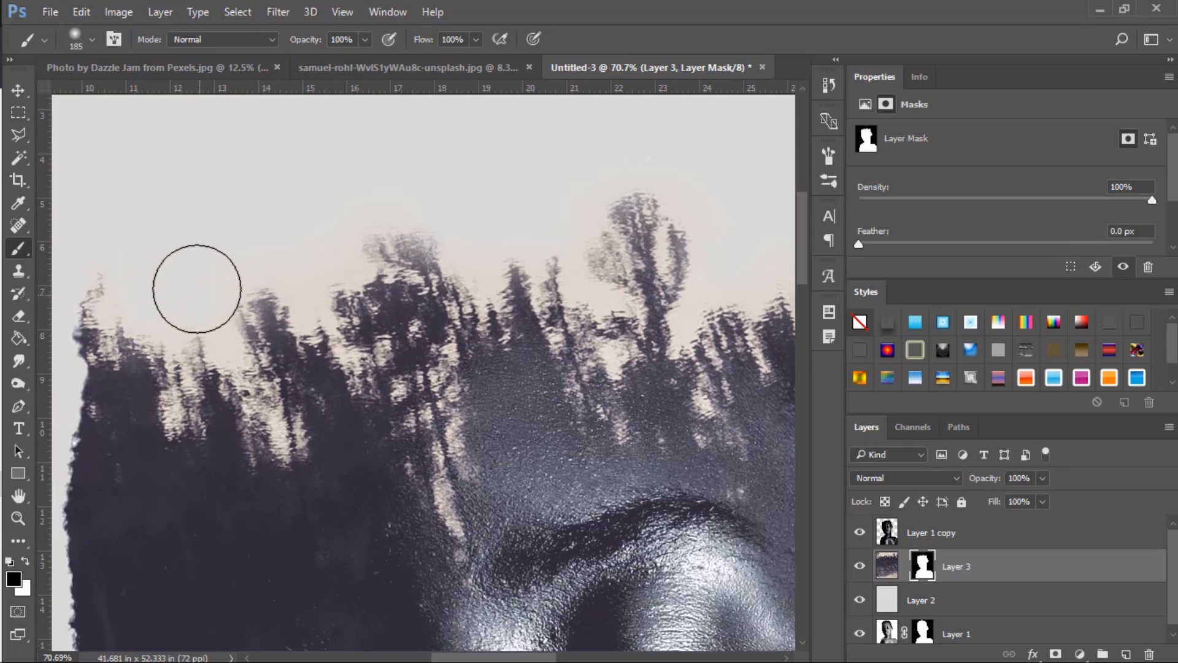
Add a new layer above the forest layer and sample the dark tone of the head above the ear as foreground color.
scroll(151, 287, "down", 5)
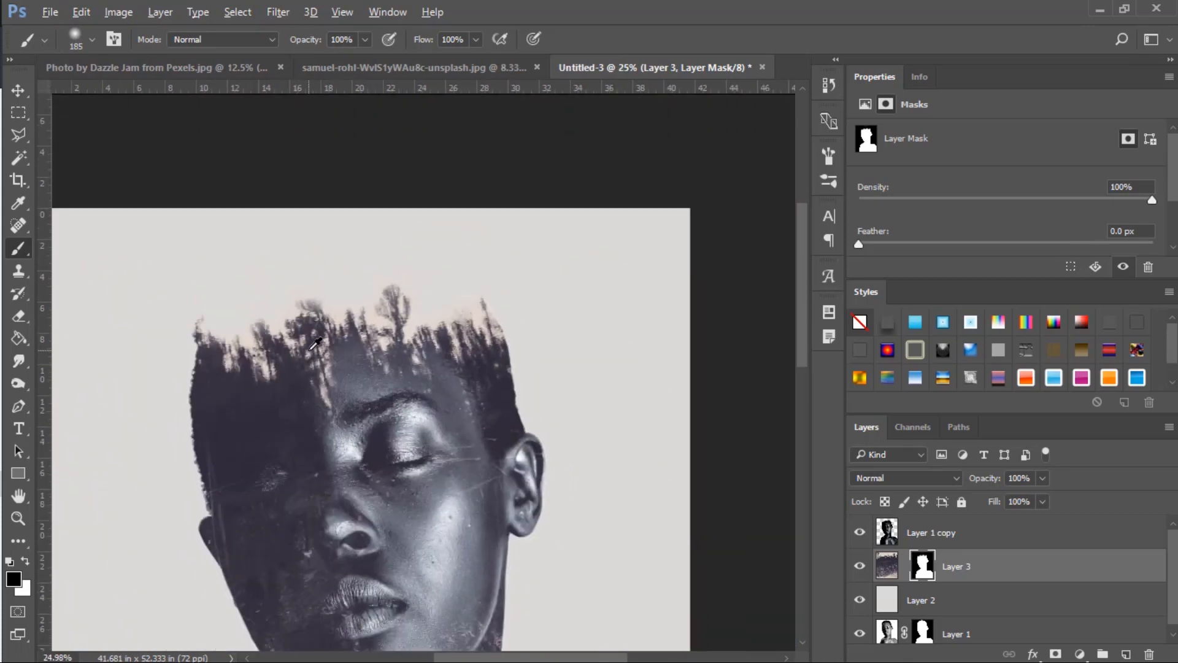
scroll(356, 341, "down", 2)
scroll(364, 353, "down", 1)
scroll(368, 352, "down", 3)
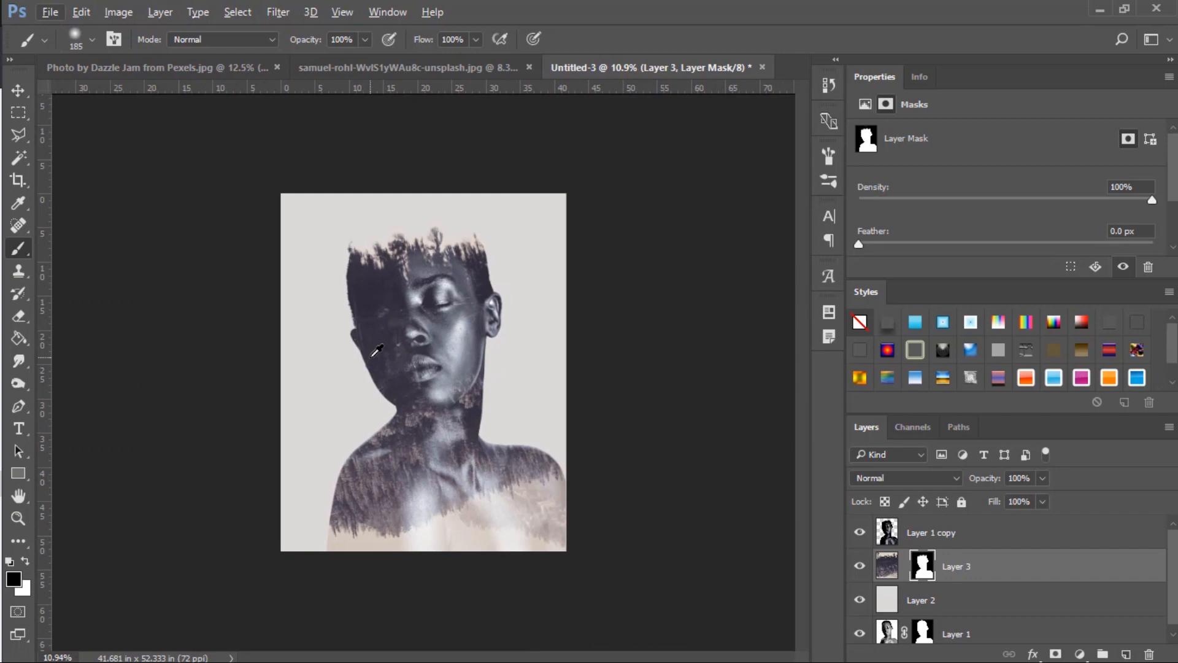
scroll(374, 351, "up", 2)
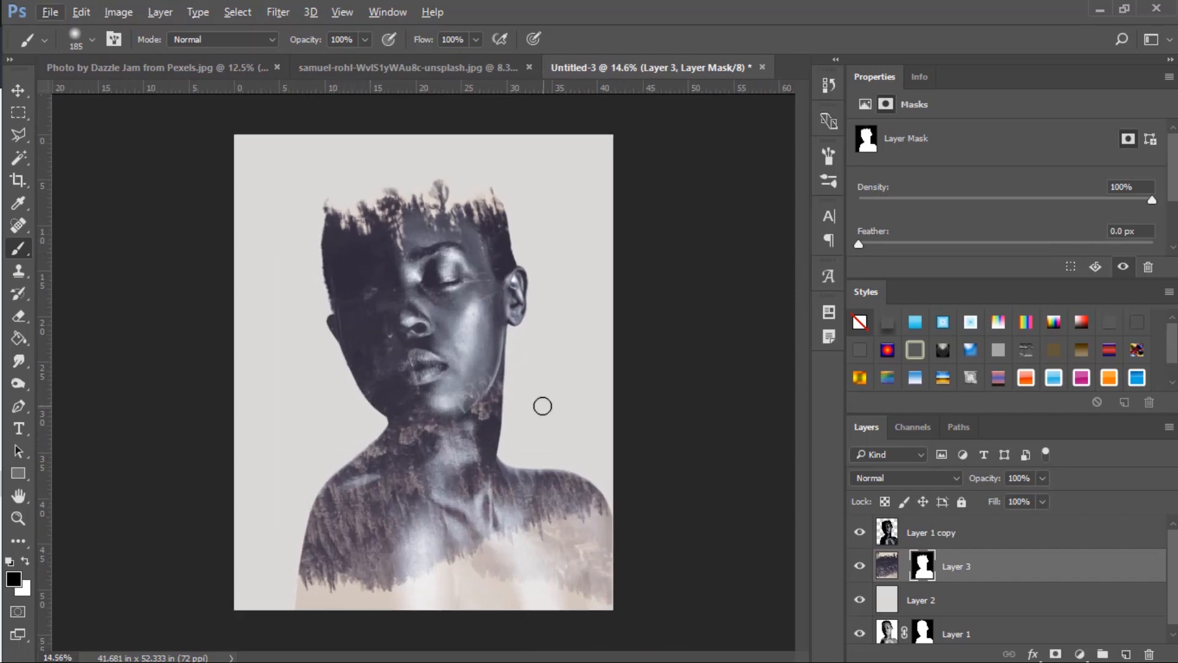
scroll(543, 406, "up", 1)
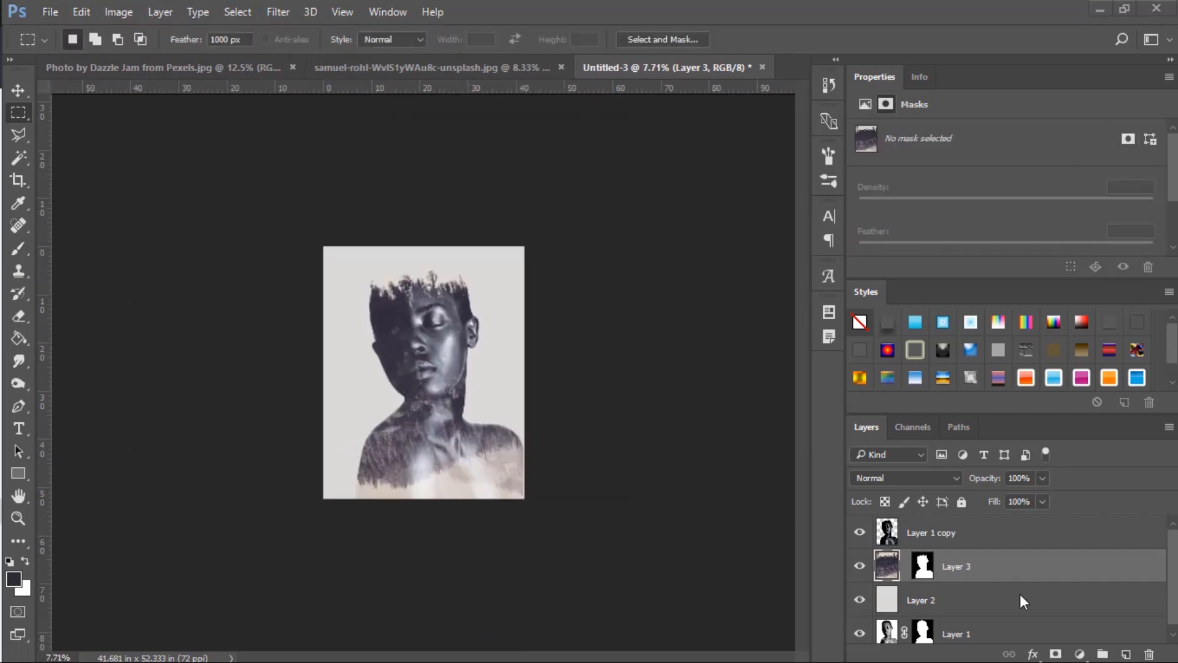
left_click(1127, 655)
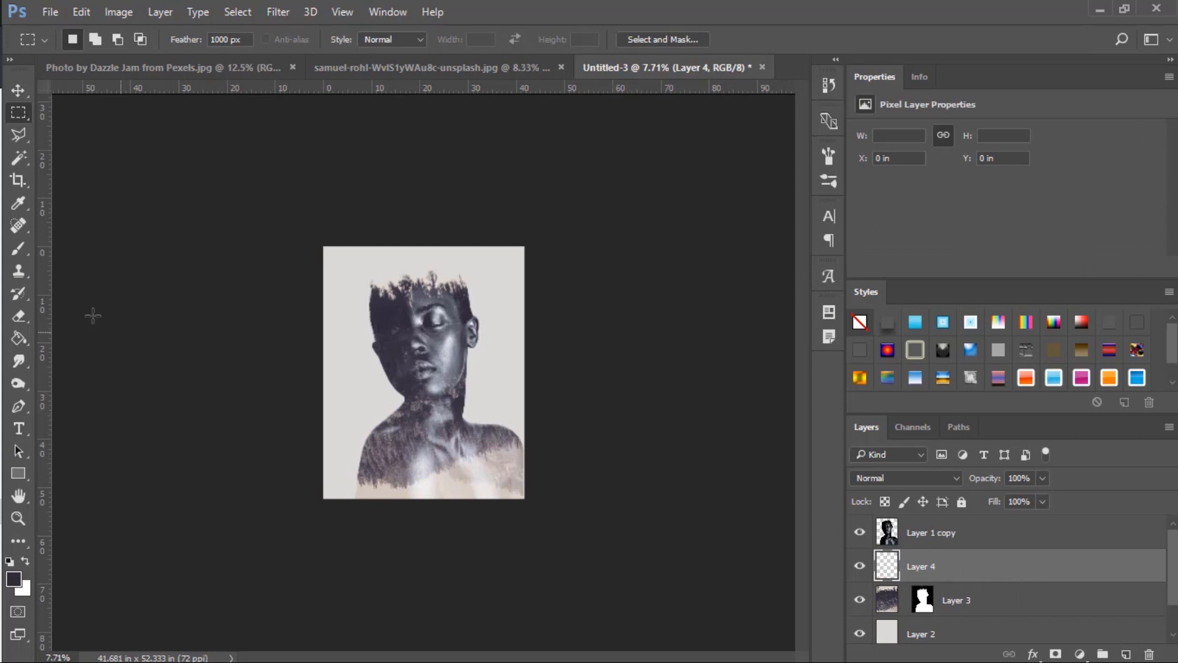
left_click(18, 248)
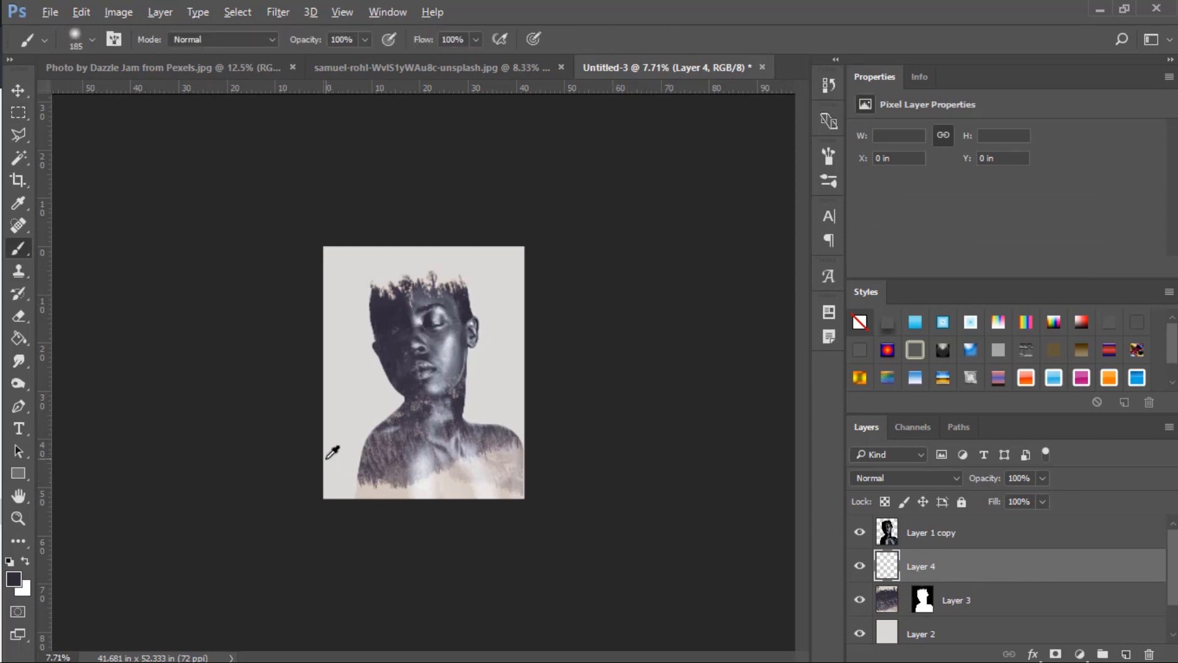
scroll(492, 384, "up", 4)
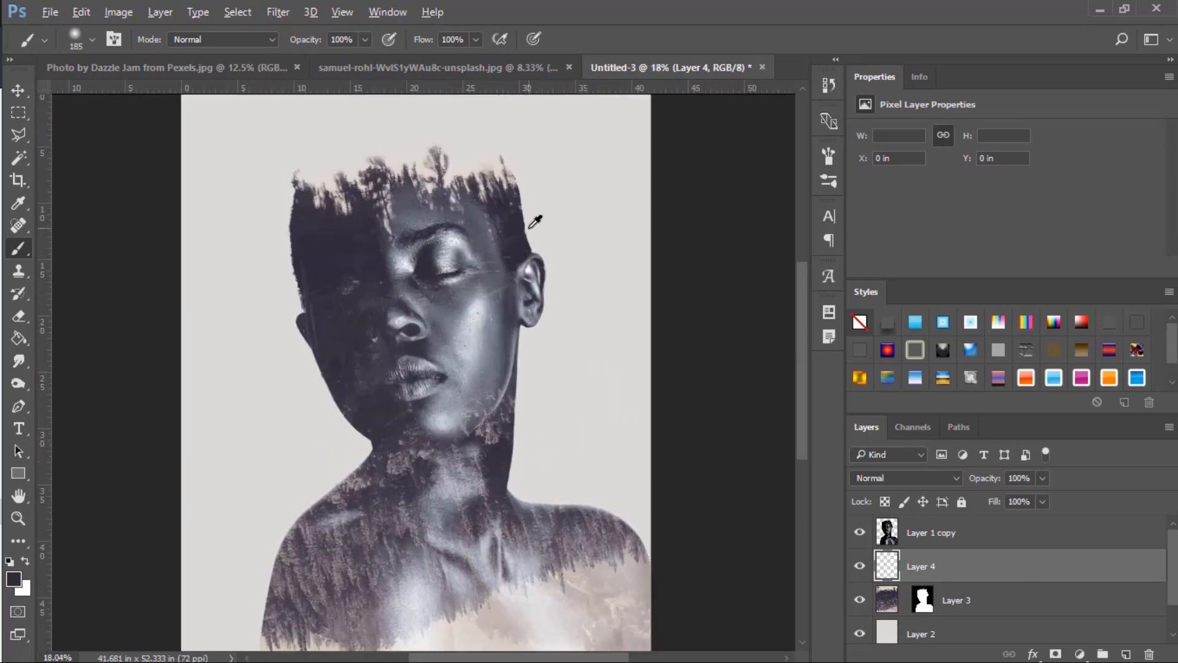
left_click(18, 202)
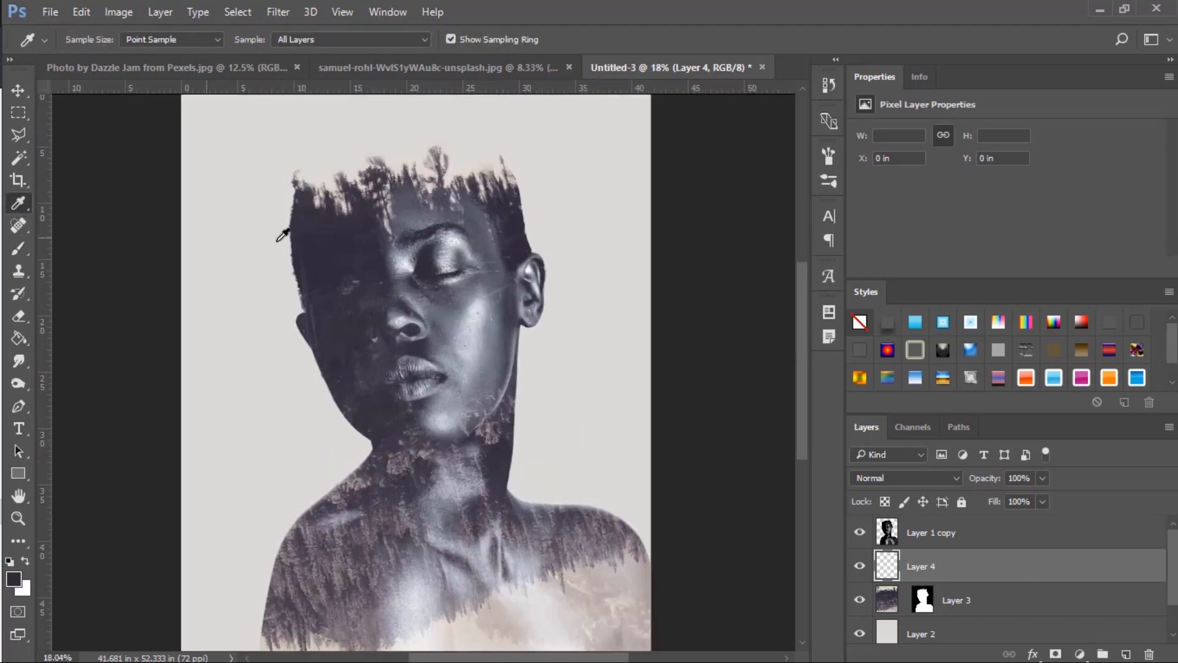
left_click(525, 244)
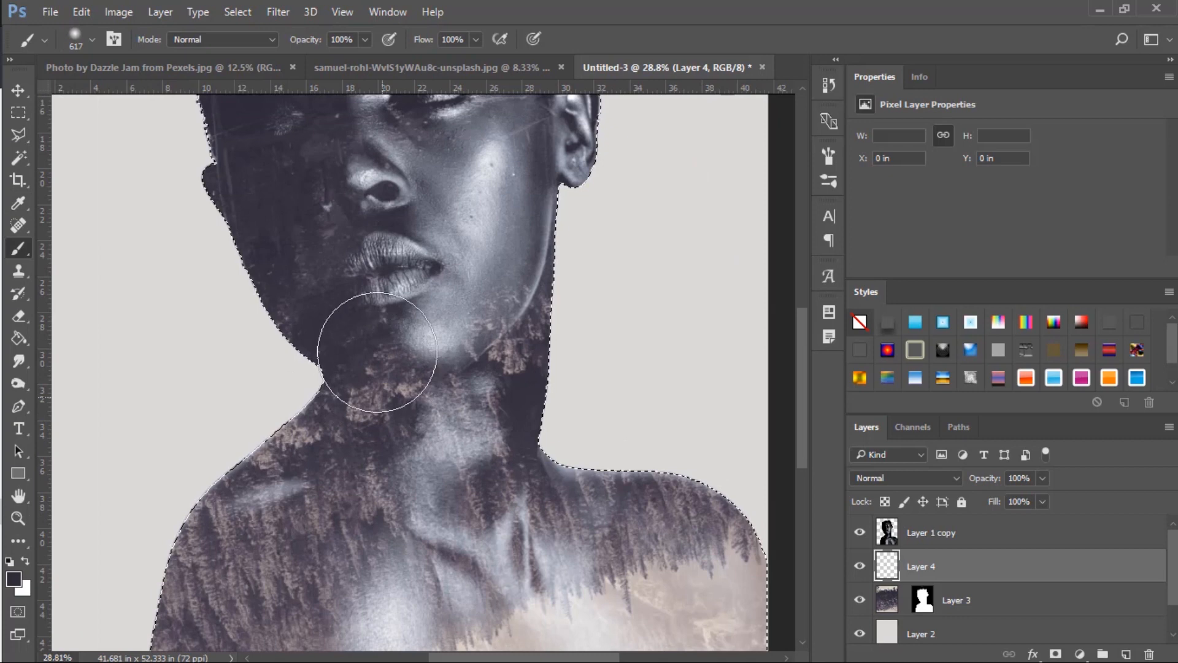
Paint the sampled dark color on the new layer with a 617 px soft brush, covering forest texture on the face and jaw inside the figure selection.
scroll(374, 344, "up", 5)
scroll(399, 353, "up", 1)
mouse_move(333, 321)
left_mouse_down()
mouse_move(322, 294)
mouse_move(230, 293)
mouse_move(229, 280)
mouse_move(250, 367)
mouse_move(328, 322)
mouse_move(326, 349)
mouse_move(299, 347)
mouse_move(361, 363)
mouse_move(369, 391)
mouse_move(401, 361)
mouse_move(347, 404)
mouse_move(376, 418)
mouse_move(402, 410)
mouse_move(424, 426)
mouse_move(460, 398)
mouse_move(448, 437)
mouse_move(558, 455)
left_mouse_up()
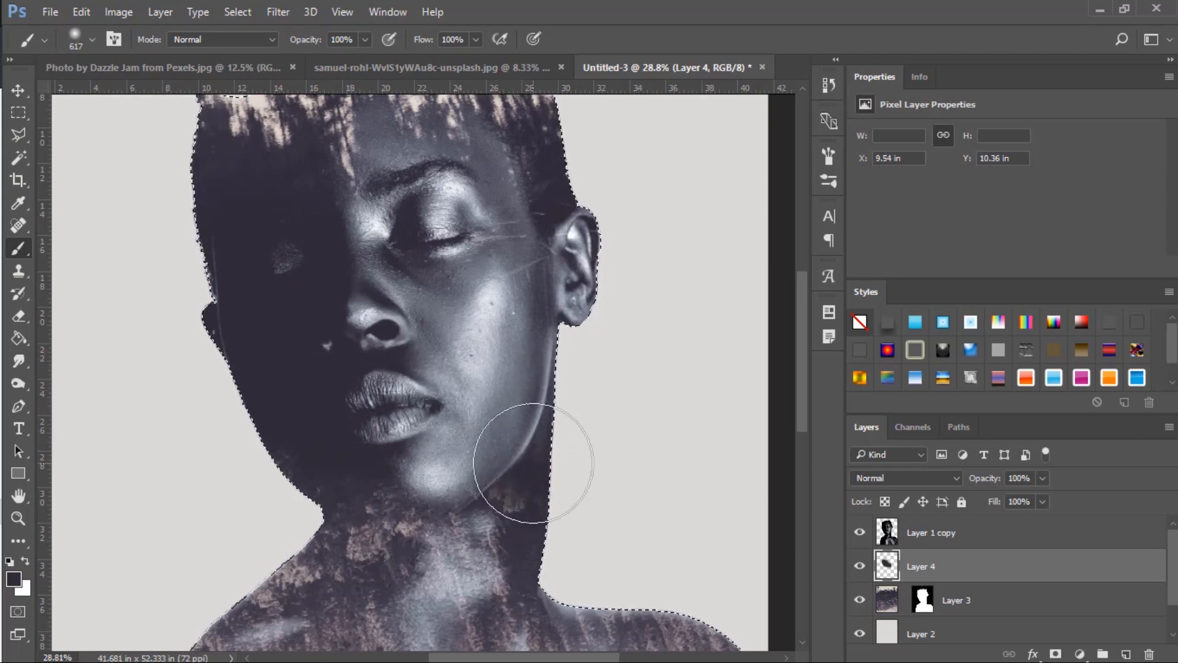
scroll(539, 469, "up", 2)
scroll(482, 362, "up", 1)
mouse_move(461, 297)
left_mouse_down()
mouse_move(515, 352)
mouse_move(483, 302)
mouse_move(497, 278)
mouse_move(480, 287)
mouse_move(486, 328)
mouse_move(456, 352)
left_mouse_up()
scroll(459, 368, "down", 4)
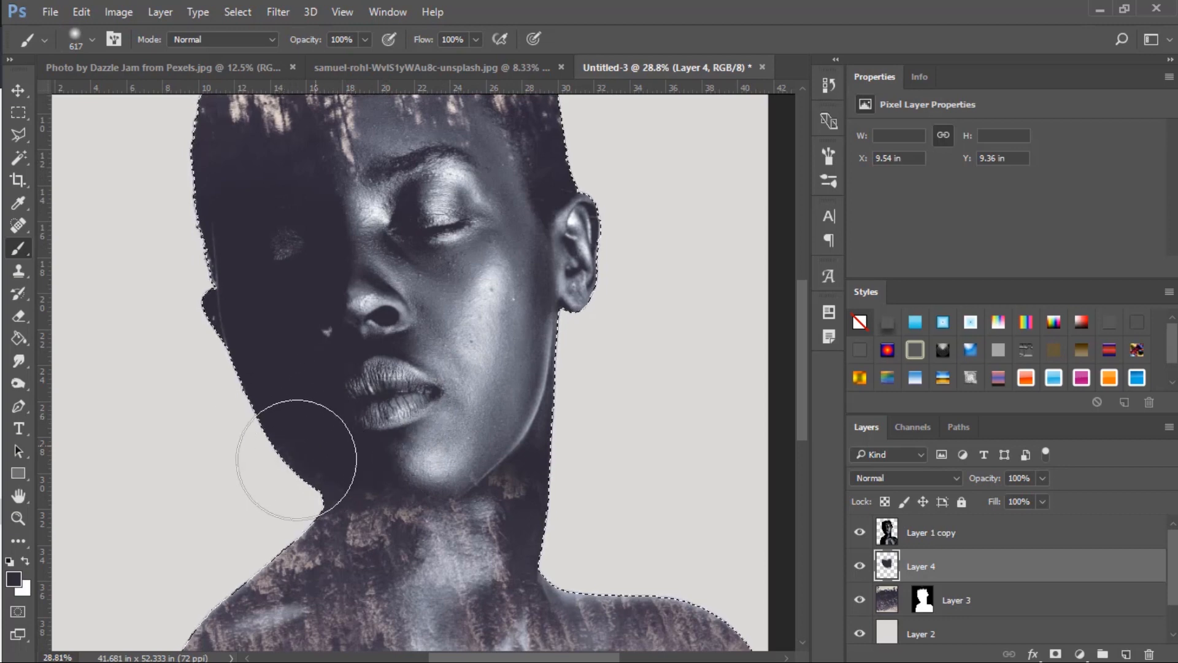
scroll(310, 447, "down", 3)
scroll(342, 429, "down", 3)
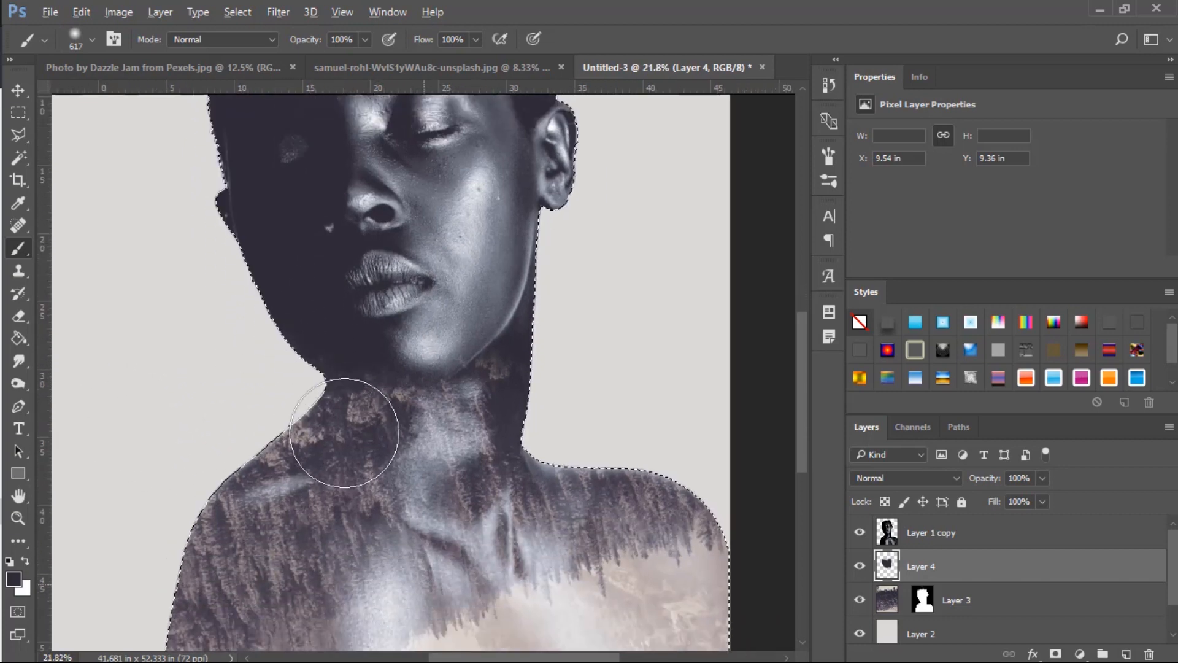